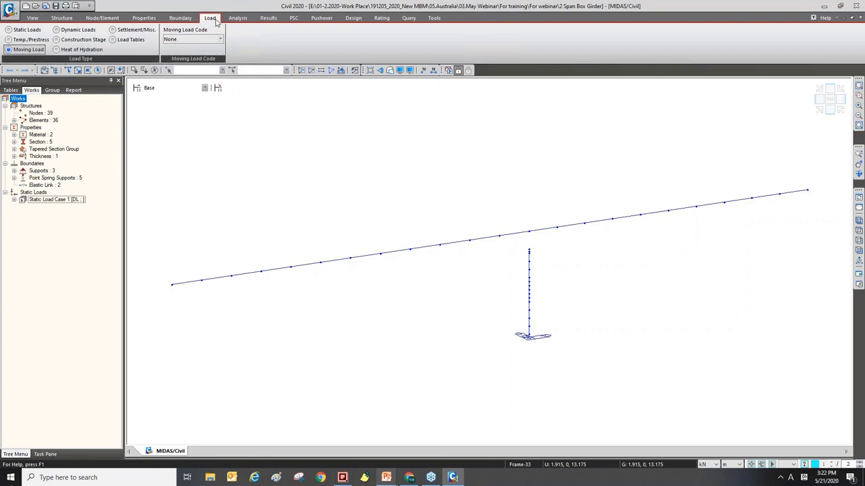
Step: Set the moving load code to Australia for the moving load analysis
{"action": "left_click", "coordinate": [74, 30]}
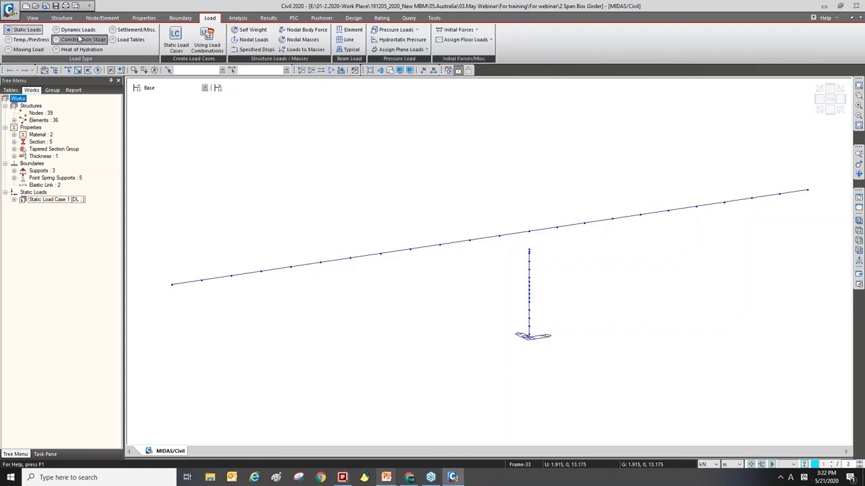
{"action": "left_click", "coordinate": [52, 42]}
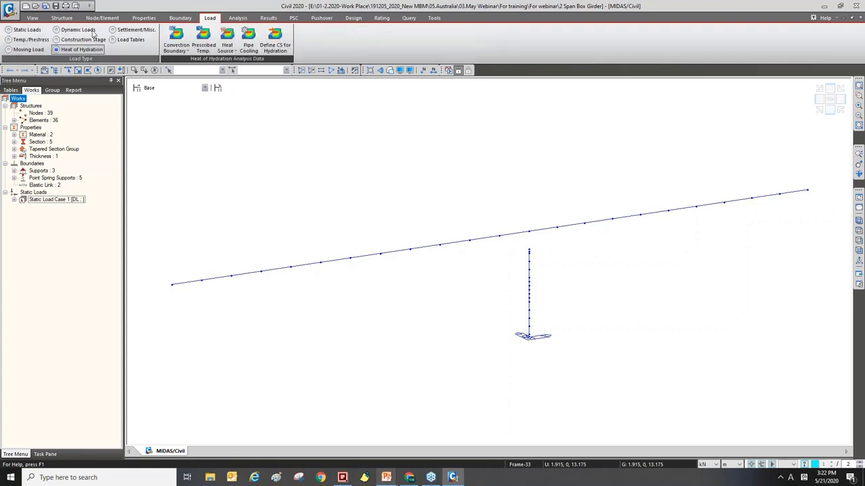
{"action": "left_click", "coordinate": [74, 30]}
{"action": "left_click", "coordinate": [39, 51]}
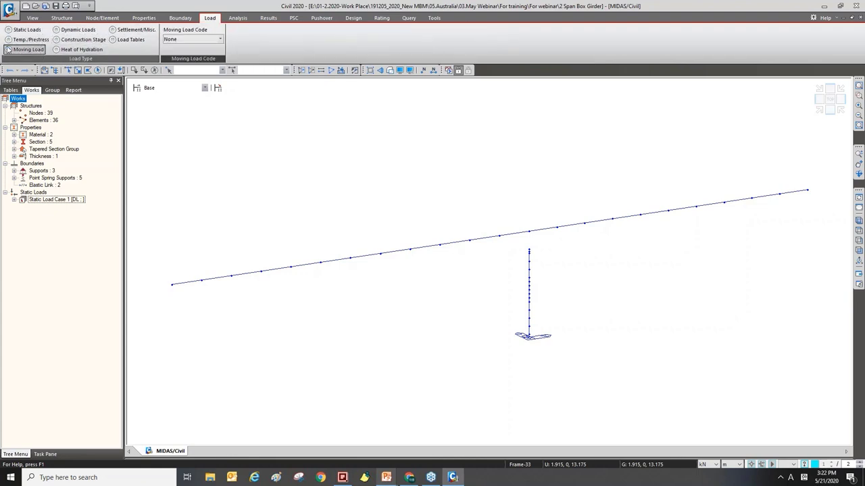
{"action": "left_click", "coordinate": [216, 40]}
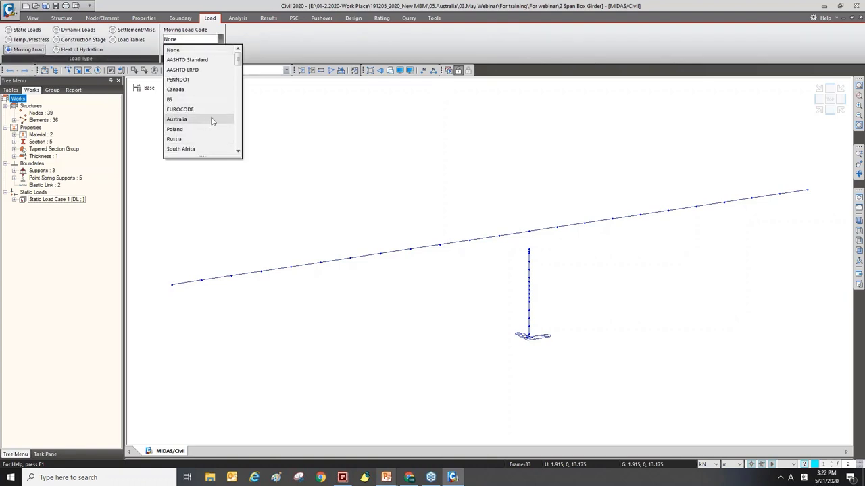
{"action": "left_click", "coordinate": [212, 121]}
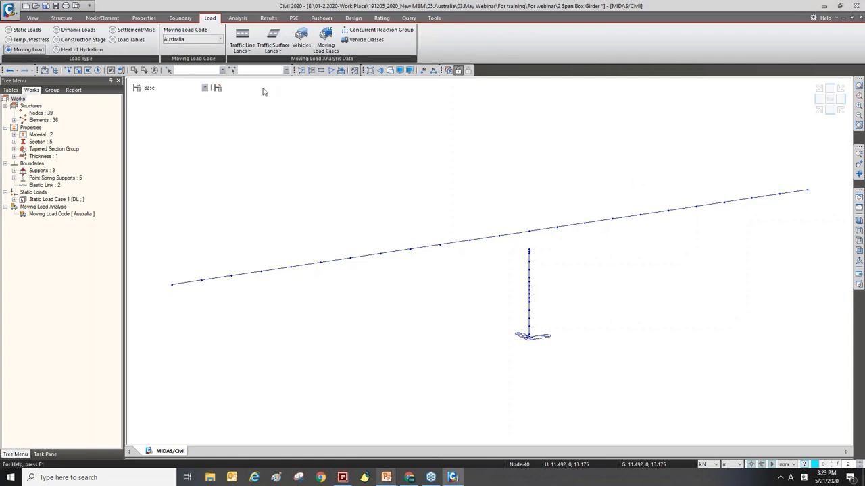
Step: Start a traffic line lane named Center with a lane width of 3 m and a wheel spacing of 1.8 m
{"action": "left_click", "coordinate": [242, 48]}
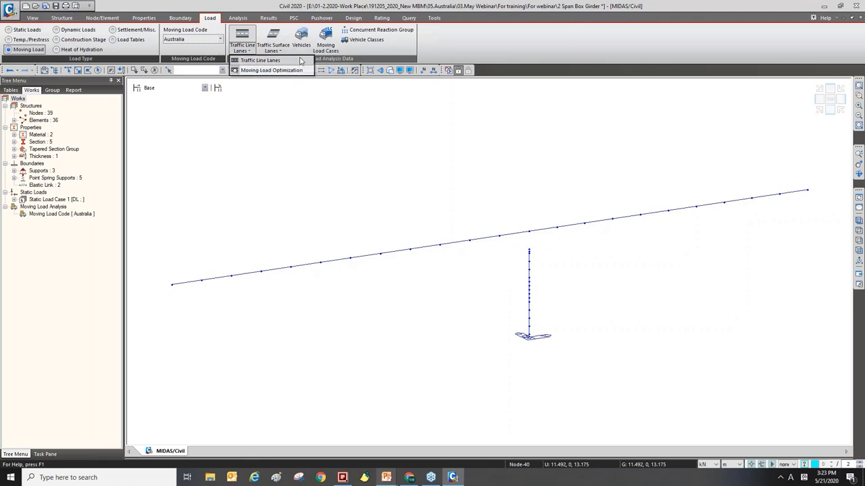
{"action": "left_click", "coordinate": [267, 60]}
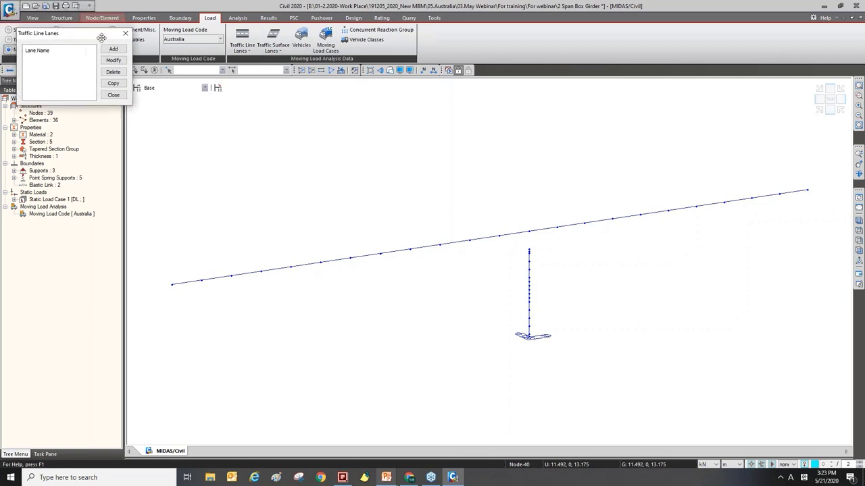
{"action": "left_click", "coordinate": [110, 40]}
{"action": "left_click_drag", "start_coordinate": [90, 40], "coordinate": [110, 38]}
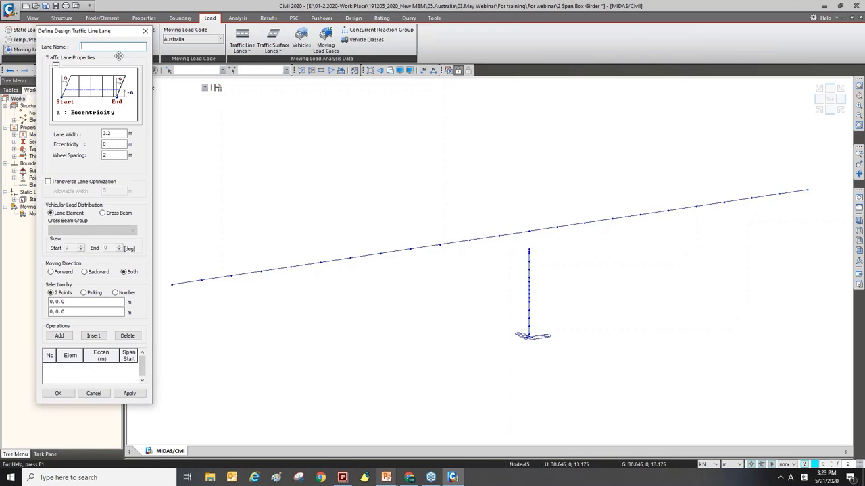
{"action": "key", "text": "Caps_Lock"}
{"action": "type", "text": "C"}
{"action": "key", "text": "Caps_Lock"}
{"action": "type", "text": "enter"}
{"action": "double_click", "coordinate": [108, 133]}
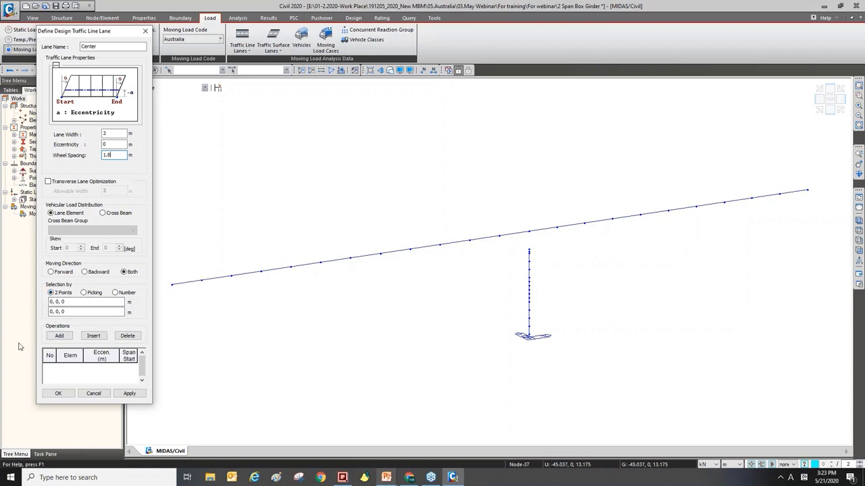
Step: Switch the lane's element selection to Number and show the element numbers on the model
{"action": "left_click", "coordinate": [125, 295]}
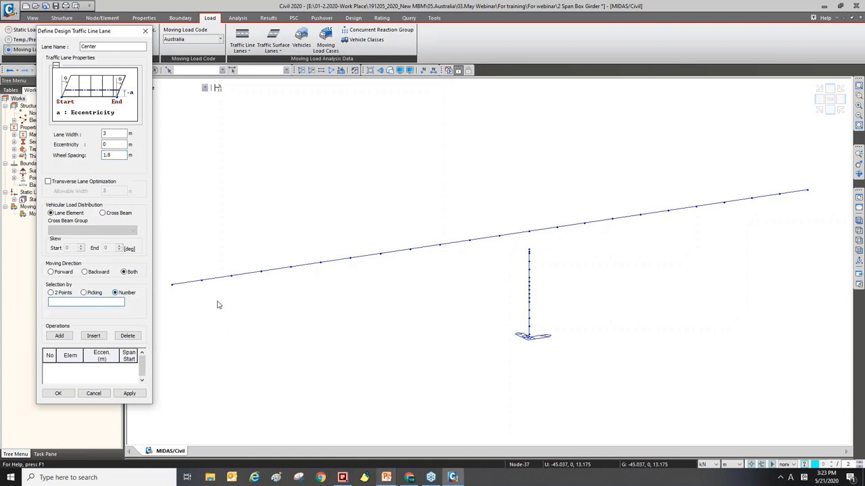
{"action": "scroll", "coordinate": [291, 268], "scroll_direction": "down", "scroll_amount": 2}
{"action": "scroll", "coordinate": [442, 247], "scroll_direction": "down", "scroll_amount": 2}
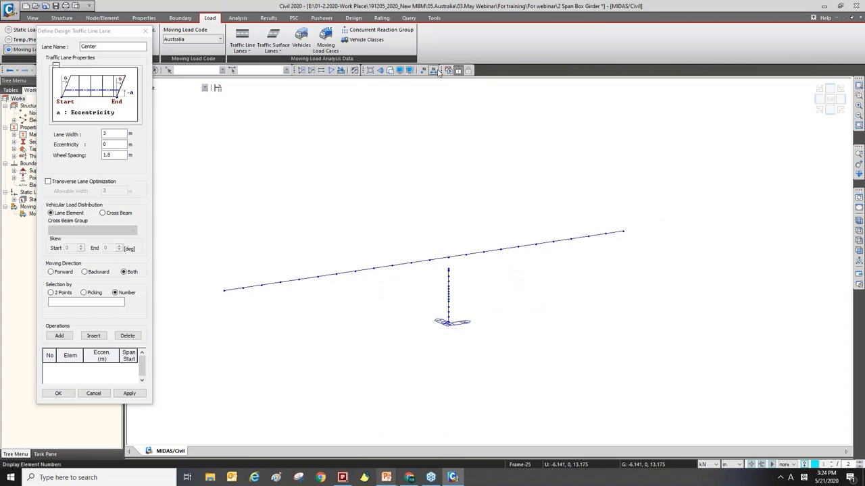
{"action": "left_click", "coordinate": [435, 70]}
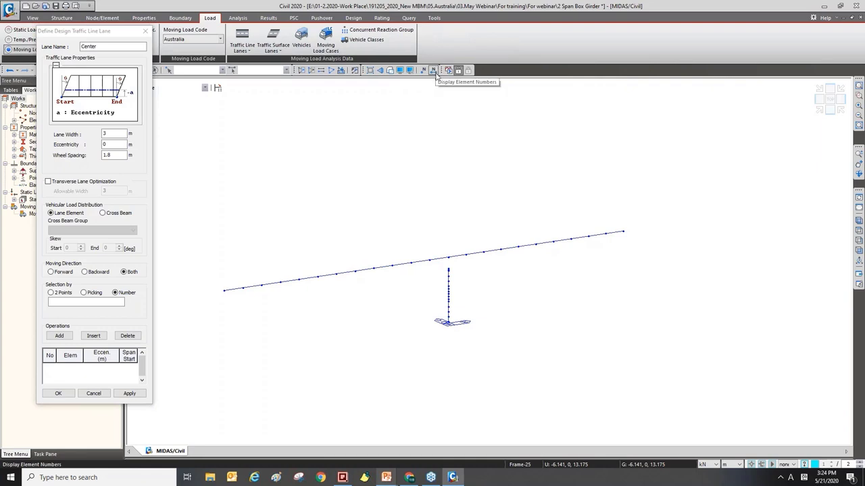
{"action": "left_click", "coordinate": [433, 71]}
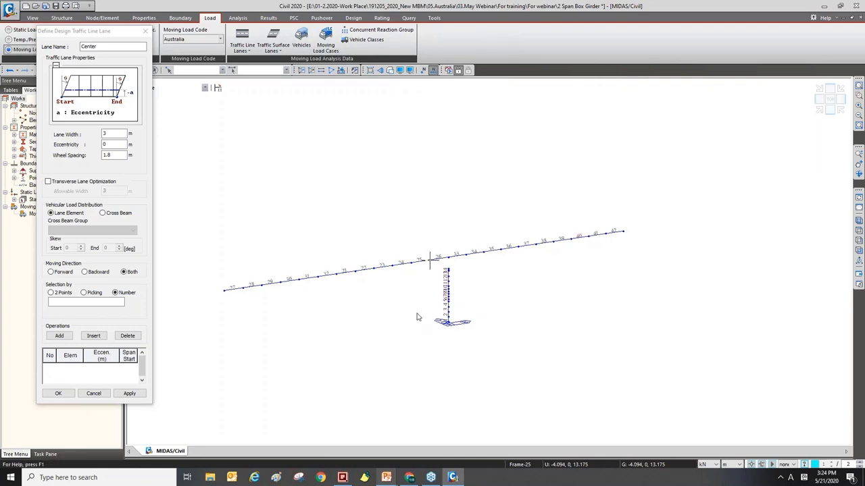
{"action": "scroll", "coordinate": [498, 228], "scroll_direction": "up", "scroll_amount": 1}
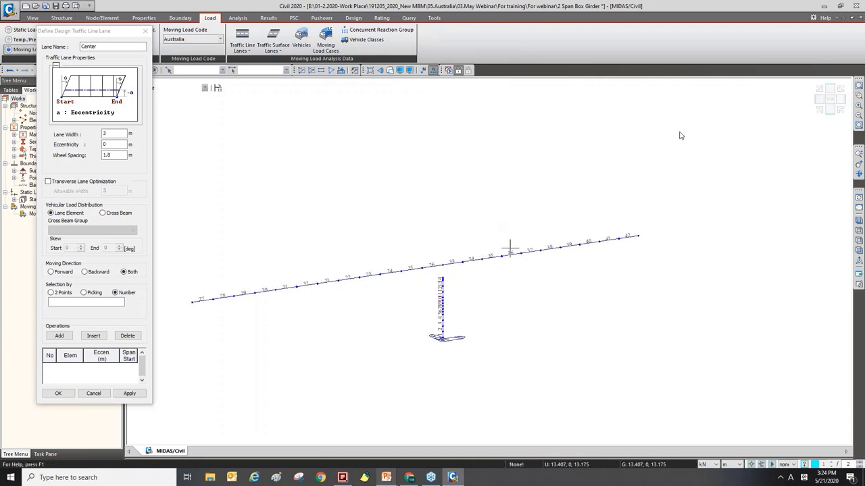
{"action": "middle_click_drag", "start_coordinate": [573, 177], "coordinate": [645, 205], "text": "ctrl"}
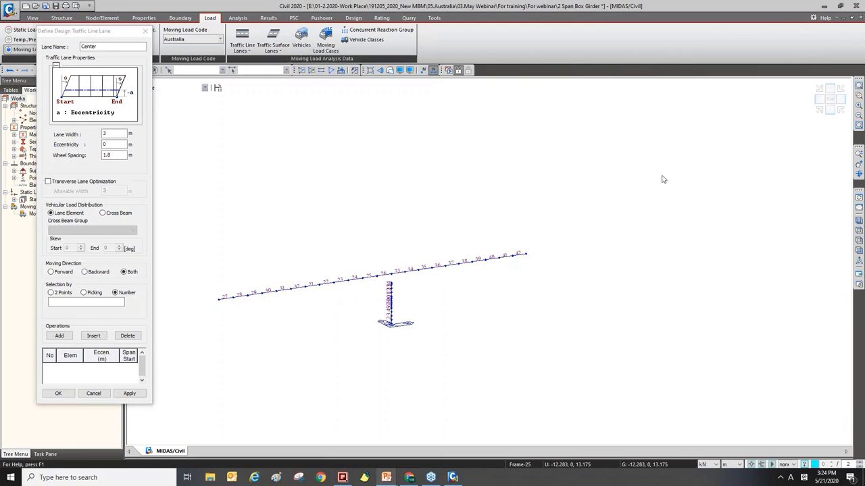
{"action": "left_click", "coordinate": [829, 107]}
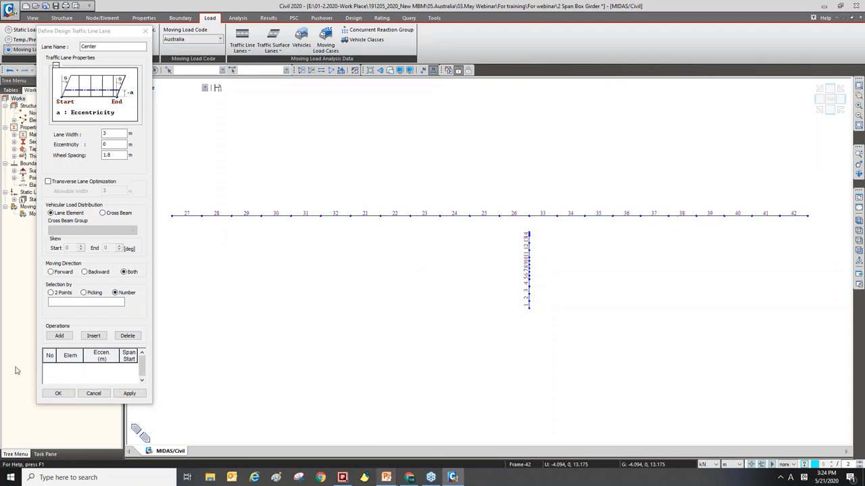
Step: Add elements 21to42 to the Center lane and save the lane definition
{"action": "left_click", "coordinate": [78, 301]}
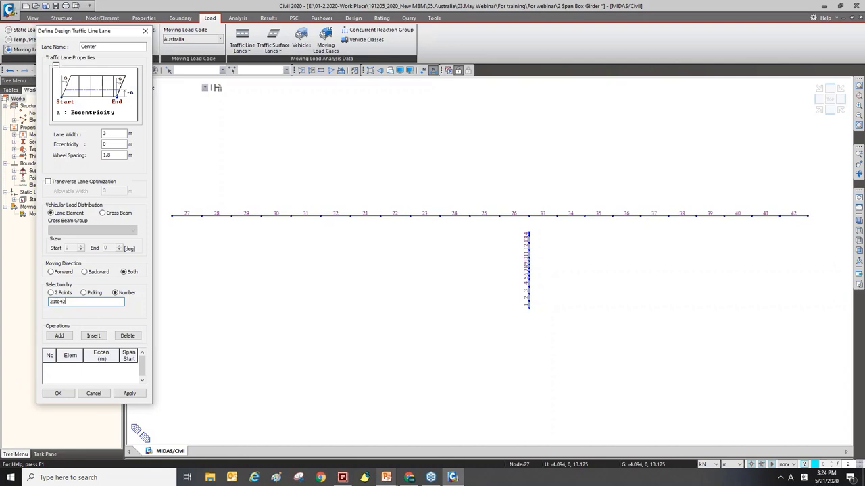
{"action": "type", "text": "21to42"}
{"action": "left_click", "coordinate": [59, 336]}
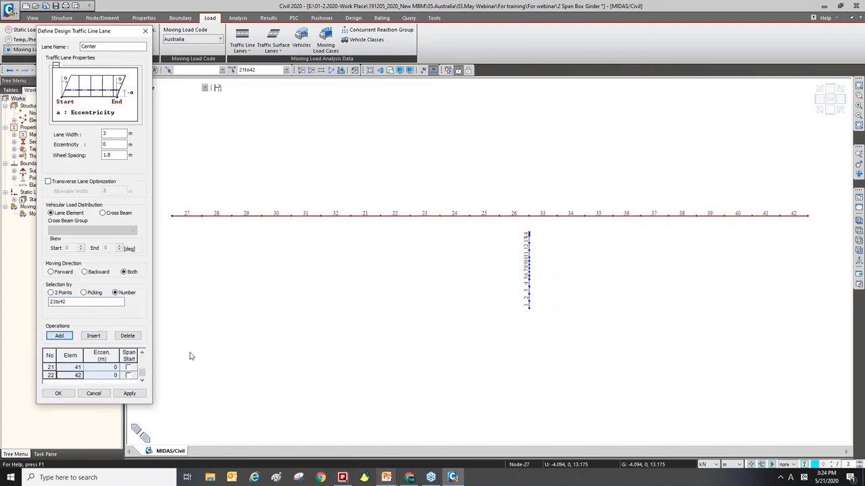
{"action": "left_click", "coordinate": [64, 399]}
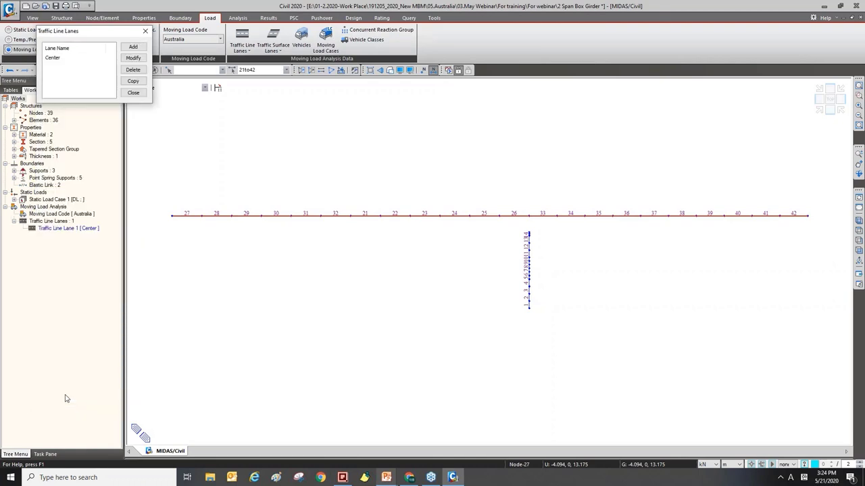
{"action": "left_click", "coordinate": [134, 95]}
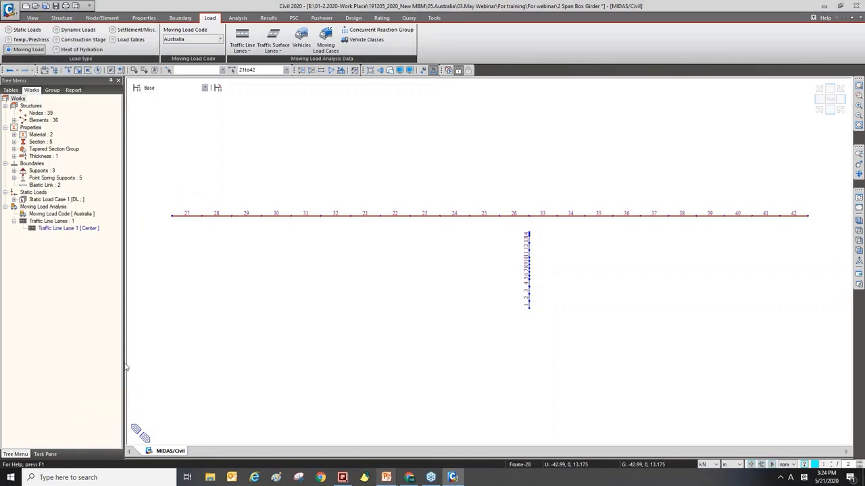
Step: Display the Center traffic line lane on the girder
{"action": "left_click", "coordinate": [819, 105]}
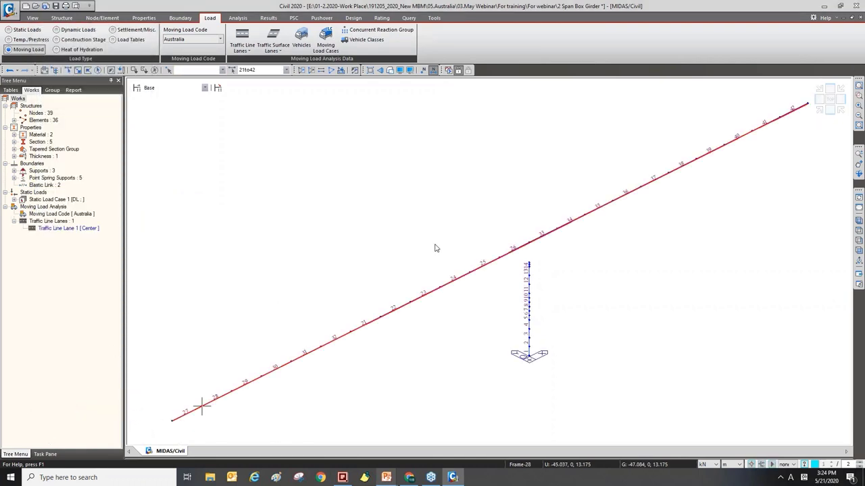
{"action": "left_click", "coordinate": [829, 108]}
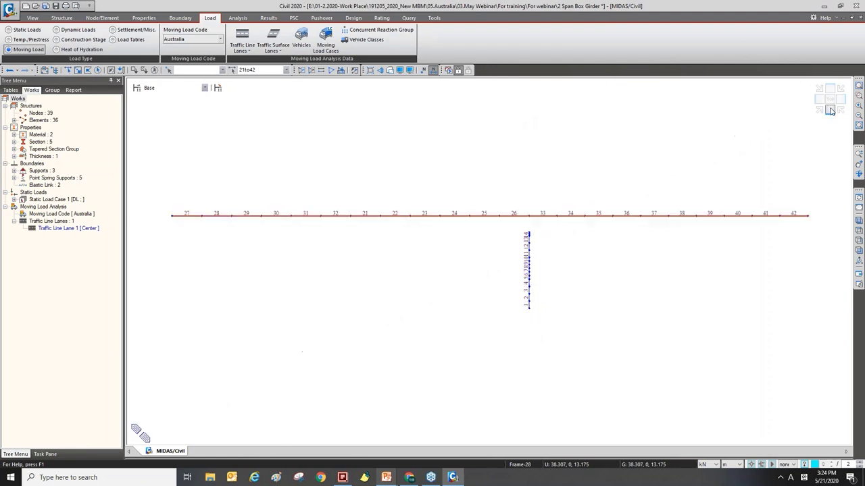
{"action": "right_click", "coordinate": [63, 234]}
{"action": "left_click", "coordinate": [77, 310]}
{"action": "left_click", "coordinate": [290, 278]}
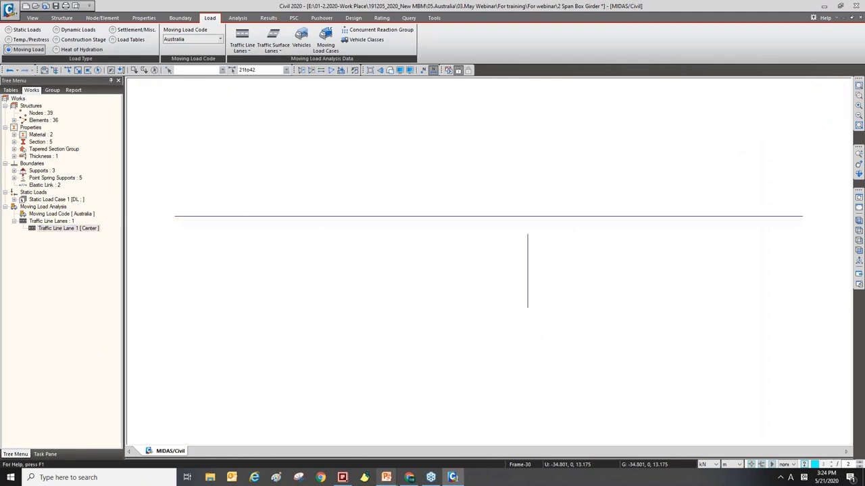
{"action": "right_click", "coordinate": [63, 229]}
{"action": "left_click", "coordinate": [84, 247]}
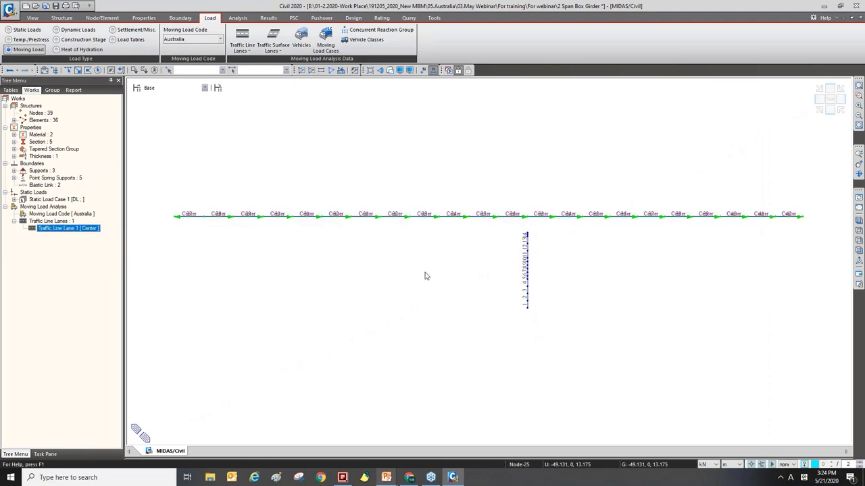
Step: Examine the path and element sequence of the displayed lane along the whole girder in isometric view
{"action": "left_click", "coordinate": [822, 116]}
{"action": "scroll", "coordinate": [309, 315], "scroll_direction": "up", "scroll_amount": 3}
{"action": "scroll", "coordinate": [309, 315], "scroll_direction": "down", "scroll_amount": 3}
{"action": "scroll", "coordinate": [257, 307], "scroll_direction": "up", "scroll_amount": 4}
{"action": "middle_click_drag", "start_coordinate": [257, 307], "coordinate": [398, 257]}
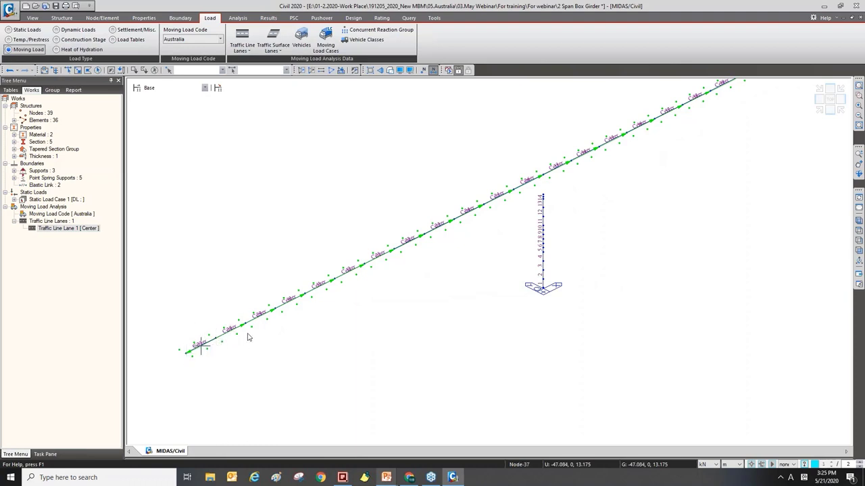
{"action": "middle_click_drag", "start_coordinate": [628, 211], "coordinate": [728, 231], "text": "ctrl"}
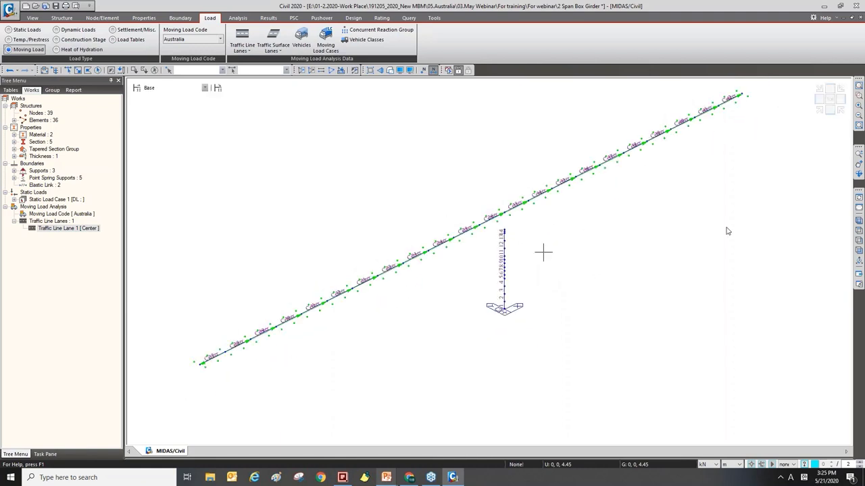
Step: Hide the Center lane's display and delete that traffic line lane
{"action": "left_click", "coordinate": [829, 120]}
{"action": "right_click", "coordinate": [56, 231]}
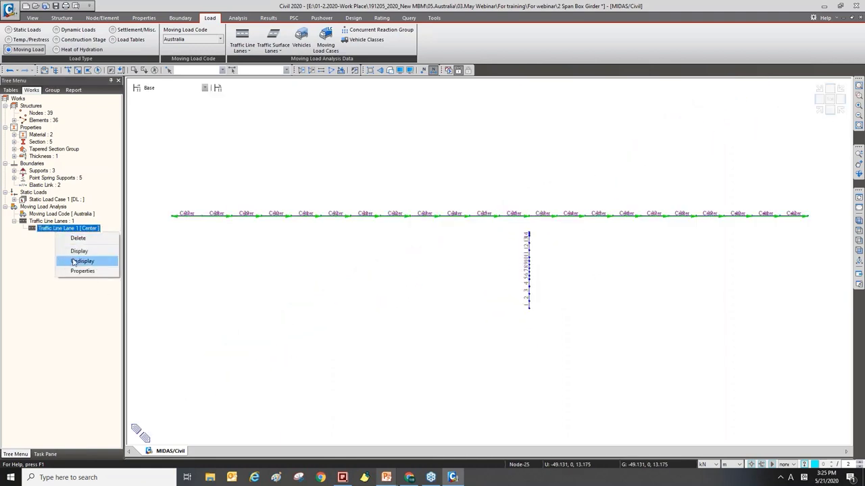
{"action": "left_click", "coordinate": [74, 262]}
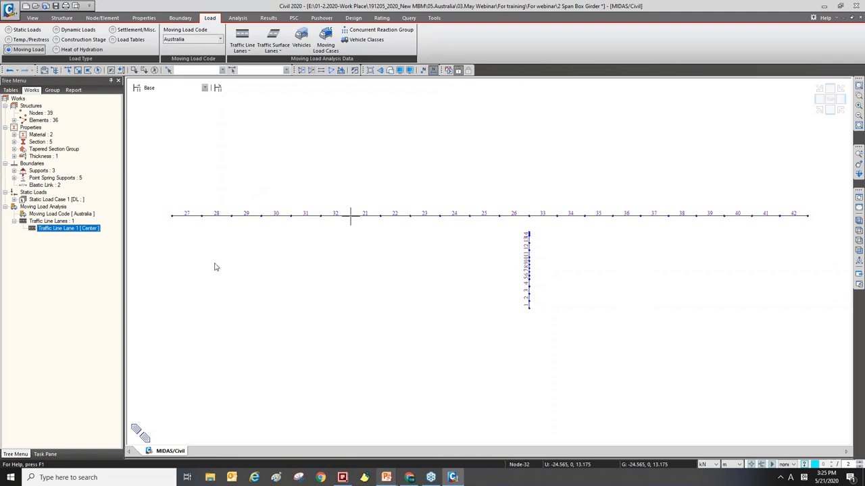
{"action": "left_click", "coordinate": [55, 222]}
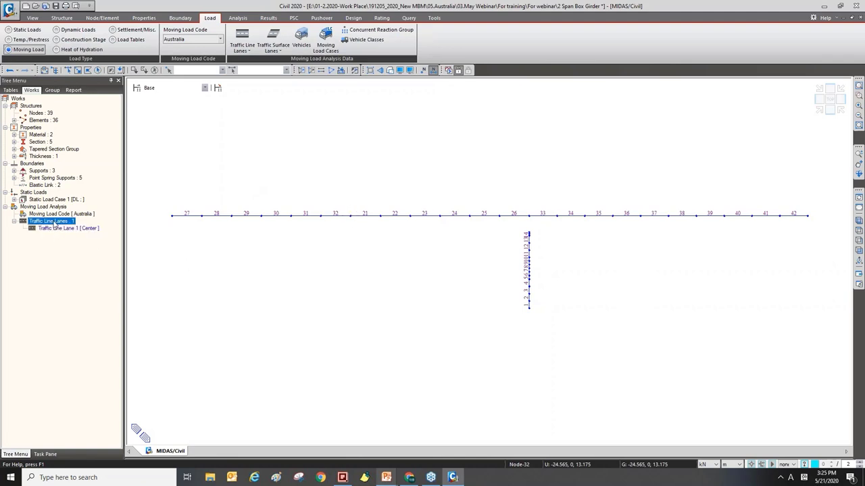
{"action": "left_click", "coordinate": [60, 230]}
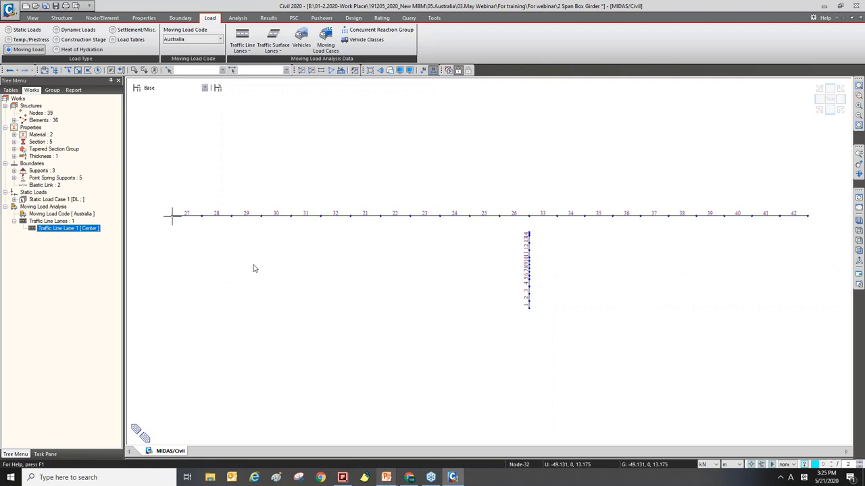
{"action": "key", "text": "Delete"}
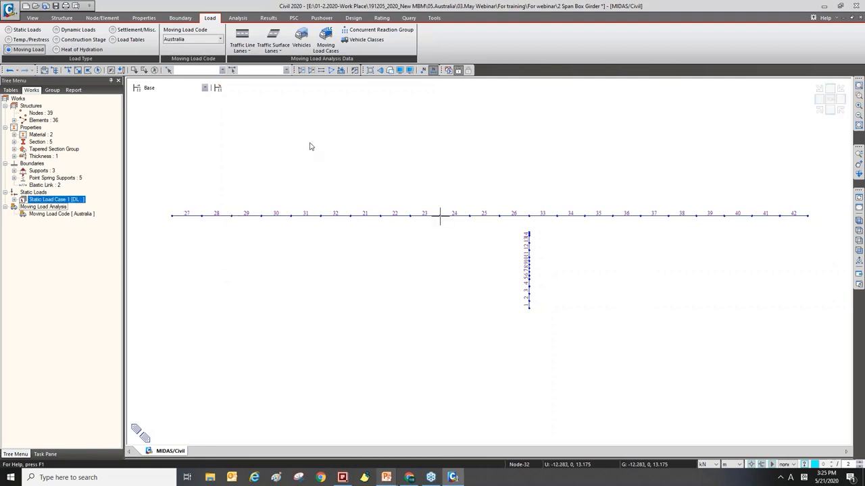
Step: Renumber the selected girder elements starting from 21, using Cartesian coordinates sorted by (+)Z, (+)Y and (+)X
{"action": "left_click", "coordinate": [102, 17]}
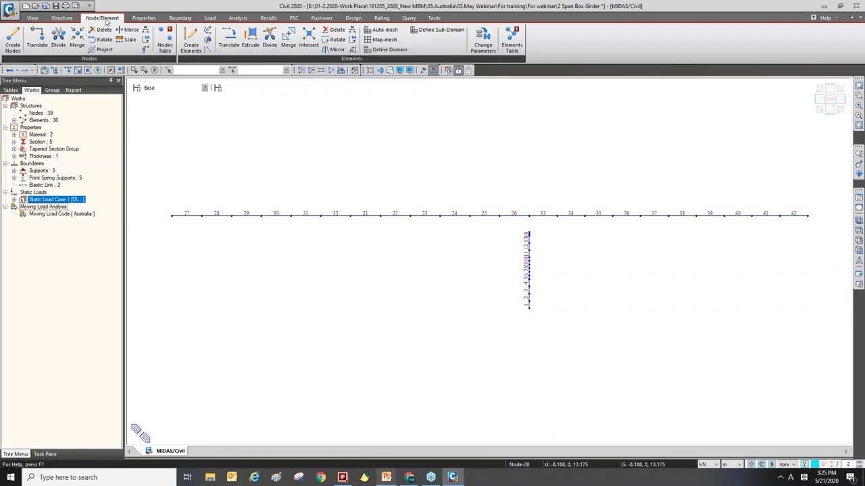
{"action": "left_click", "coordinate": [352, 40]}
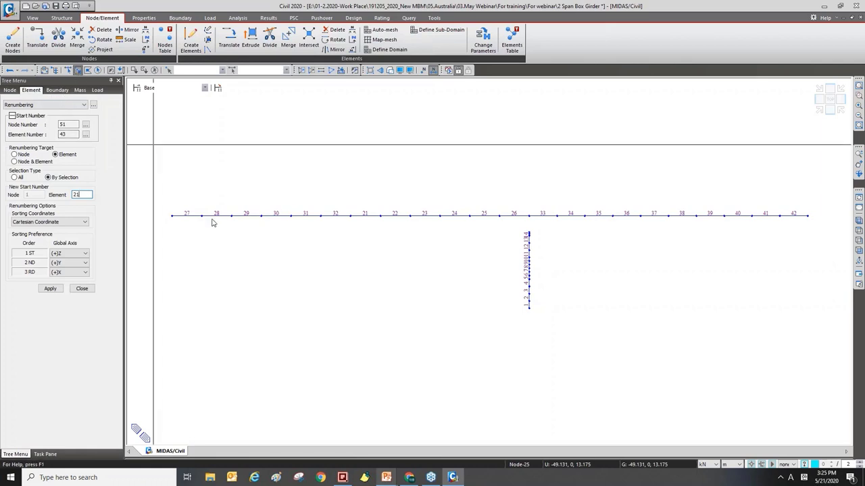
{"action": "left_click_drag", "start_coordinate": [151, 217], "coordinate": [811, 169]}
{"action": "left_click", "coordinate": [50, 289]}
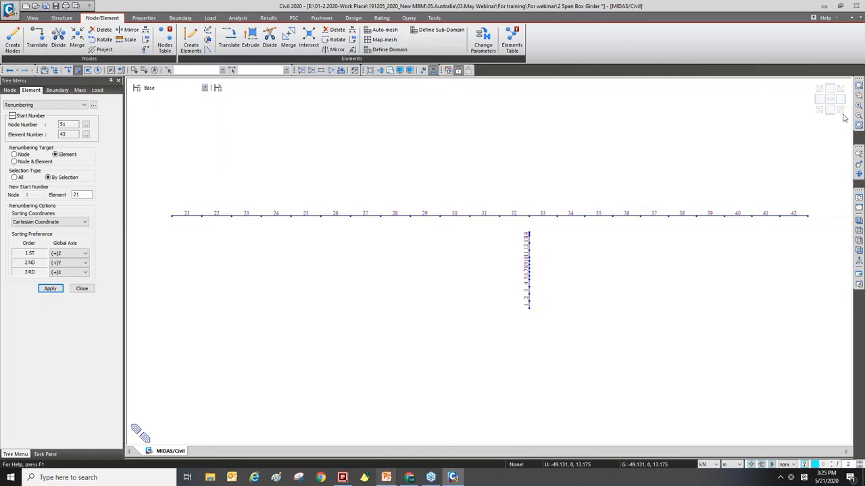
{"action": "key", "text": "ctrl+i"}
{"action": "scroll", "coordinate": [336, 355], "scroll_direction": "down", "scroll_amount": 1}
{"action": "middle_click_drag", "start_coordinate": [218, 342], "coordinate": [223, 360]}
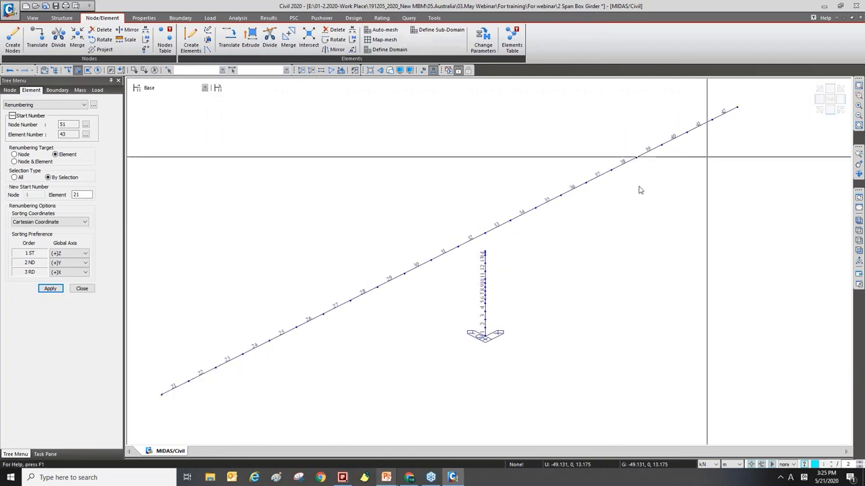
Step: Finish the renumbering and start a new traffic line lane named Center
{"action": "left_click", "coordinate": [82, 291]}
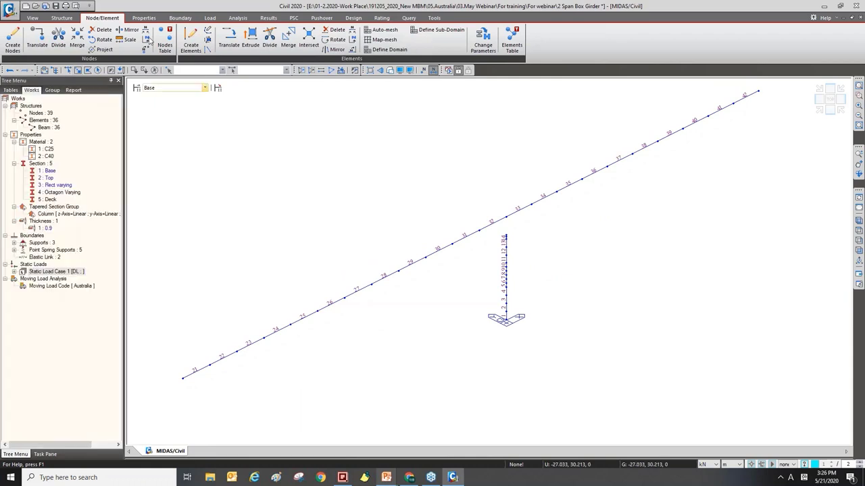
{"action": "left_click", "coordinate": [212, 19]}
{"action": "left_click", "coordinate": [242, 48]}
{"action": "left_click", "coordinate": [250, 64]}
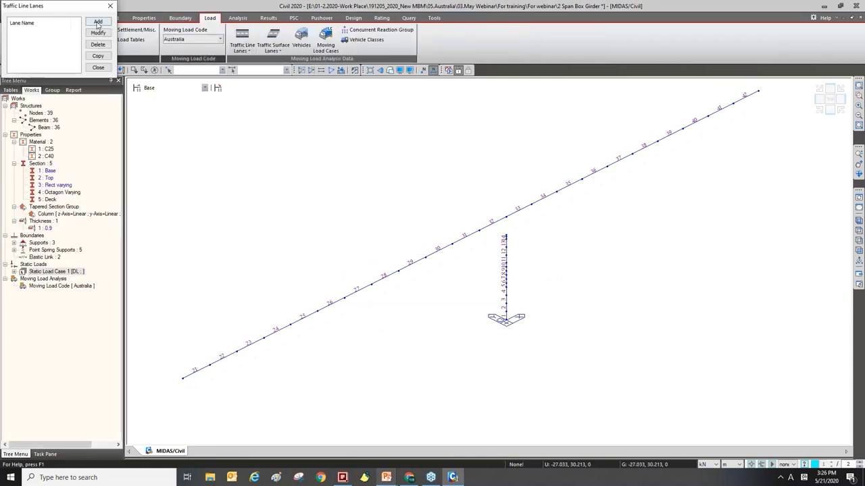
{"action": "left_click", "coordinate": [98, 21]}
{"action": "key", "text": "Caps_Lock"}
{"action": "type", "text": "C"}
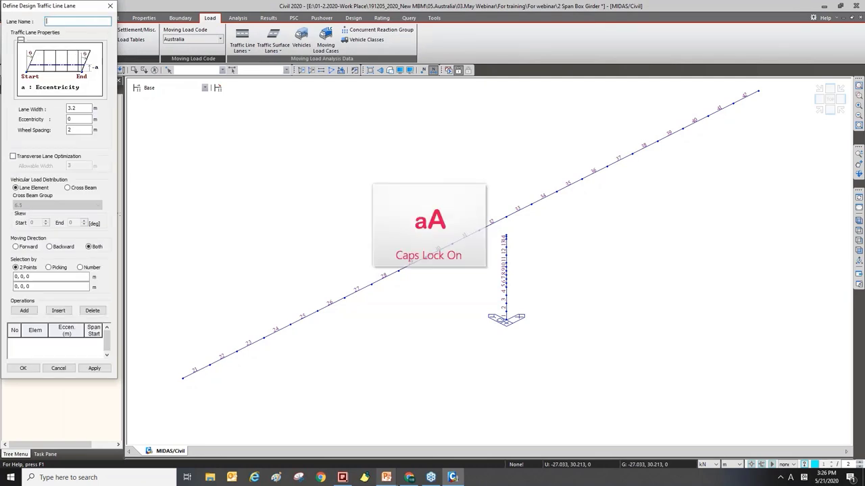
{"action": "type", "text": "C"}
{"action": "key", "text": "Caps_Lock"}
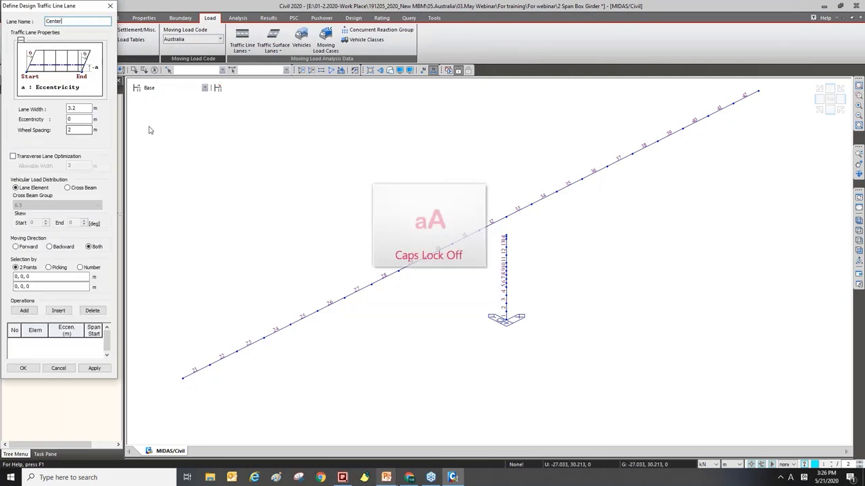
Step: Set the Center lane's width to 3 m and its wheel spacing to 1.8 m
{"action": "key", "text": "Tab"}
{"action": "type", "text": "3"}
{"action": "key", "text": "Tab"}
{"action": "key", "text": "Tab"}
{"action": "type", "text": "1"}
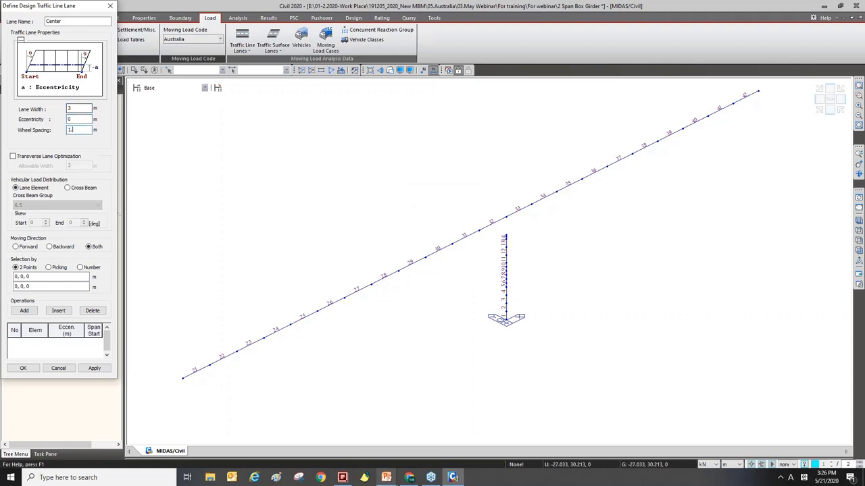
Step: Assign girder elements 21to42 to the Center lane by number and save the lane
{"action": "left_click", "coordinate": [80, 267]}
{"action": "left_click", "coordinate": [73, 277]}
{"action": "type", "text": "21to"}
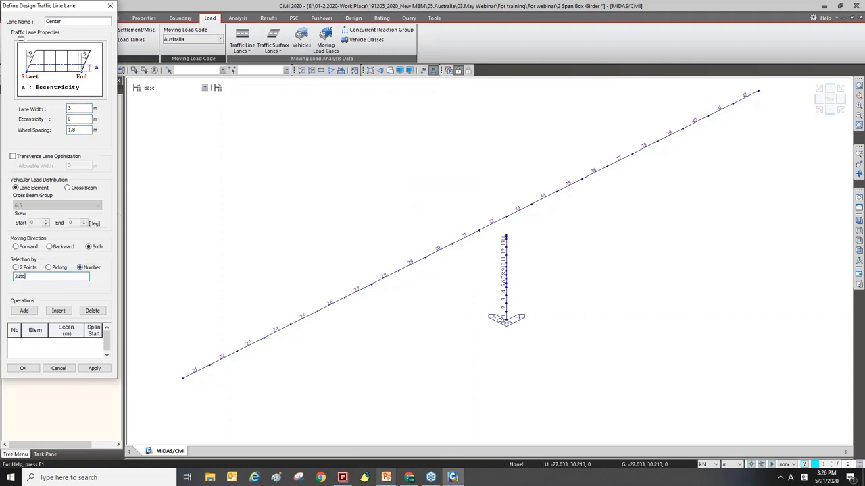
{"action": "type", "text": "42"}
{"action": "left_click", "coordinate": [27, 312]}
{"action": "left_click", "coordinate": [23, 368]}
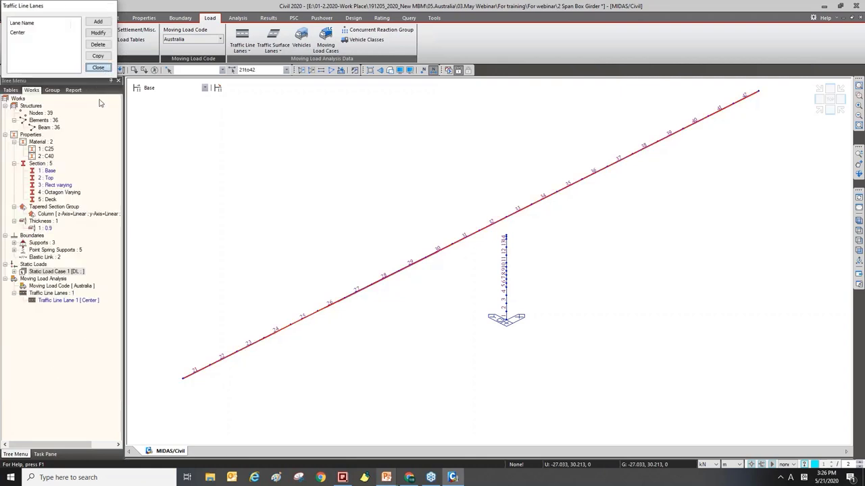
Step: Display the Center lane on the model and examine its course along the girder
{"action": "left_click", "coordinate": [98, 68]}
{"action": "left_click", "coordinate": [71, 300]}
{"action": "right_click", "coordinate": [78, 301]}
{"action": "left_click", "coordinate": [92, 319]}
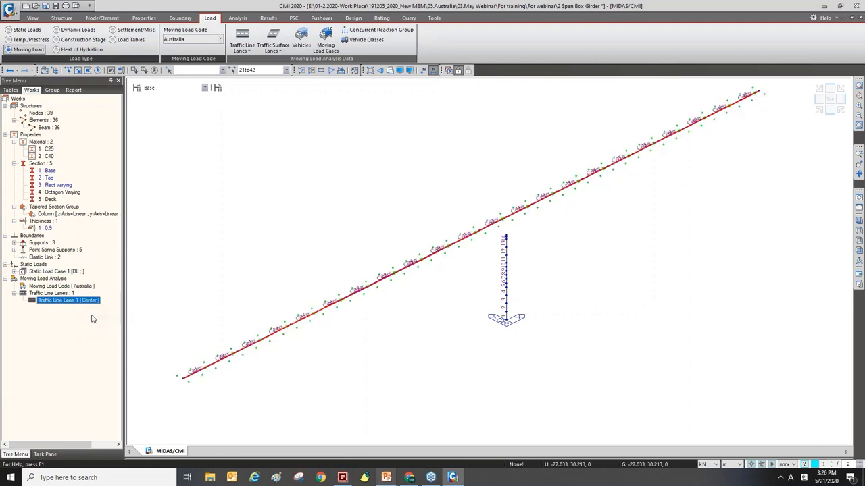
{"action": "scroll", "coordinate": [267, 273], "scroll_direction": "down", "scroll_amount": 1}
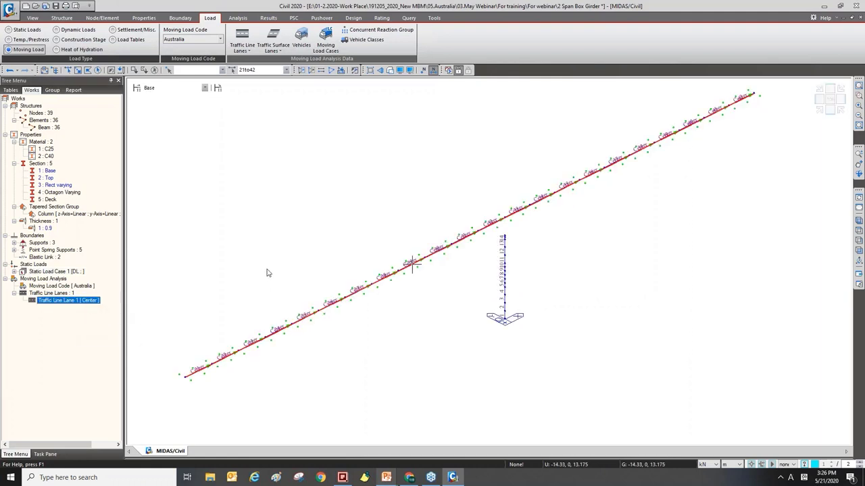
{"action": "left_click", "coordinate": [345, 253]}
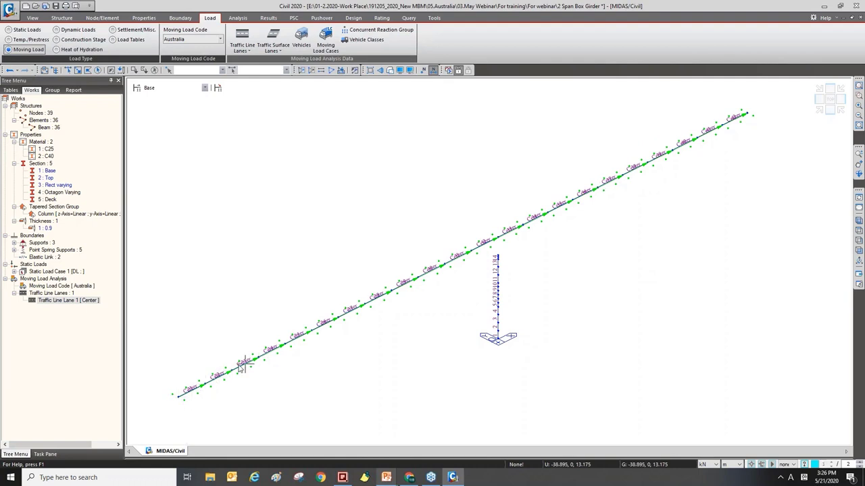
{"action": "mouse_move", "coordinate": [304, 326]}
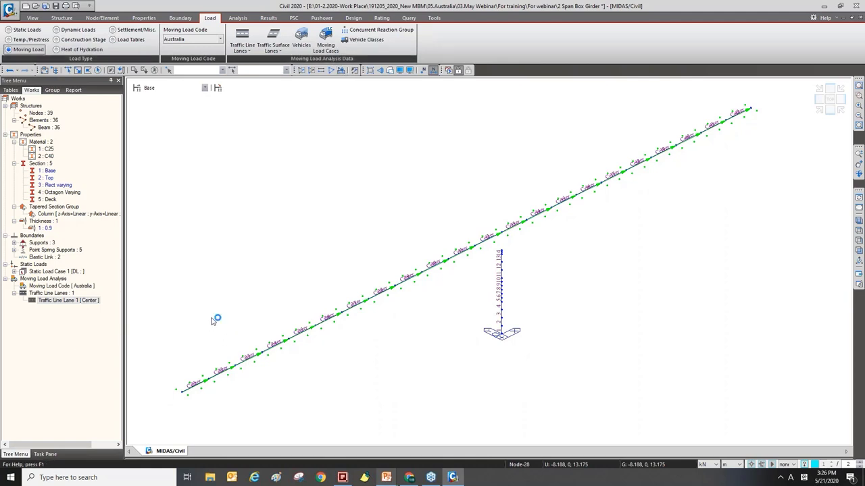
Step: Hide the Center lane's display and turn off the element numbers
{"action": "right_click", "coordinate": [94, 304]}
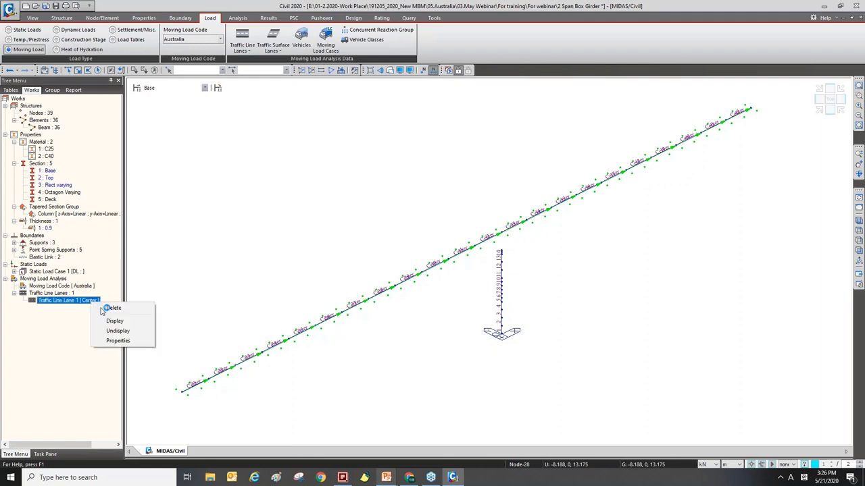
{"action": "left_click", "coordinate": [116, 330]}
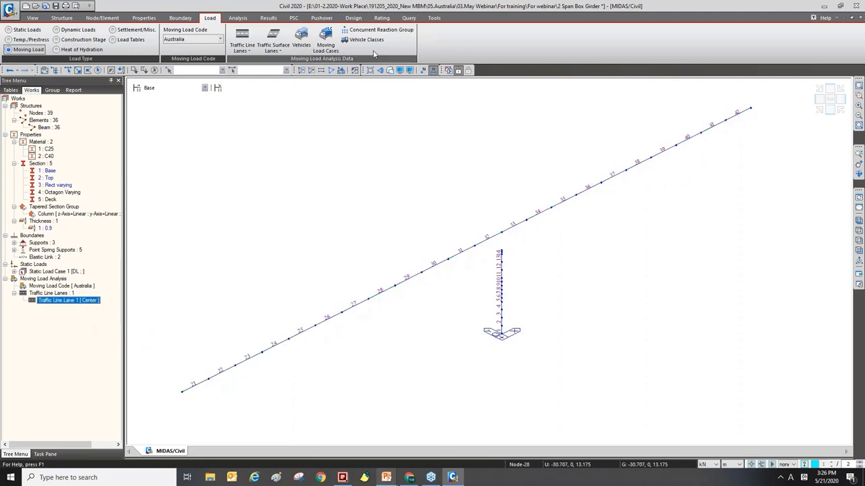
{"action": "left_click", "coordinate": [433, 72]}
Step: Start another traffic line lane and name it Left
{"action": "left_click", "coordinate": [242, 49]}
{"action": "left_click", "coordinate": [247, 56]}
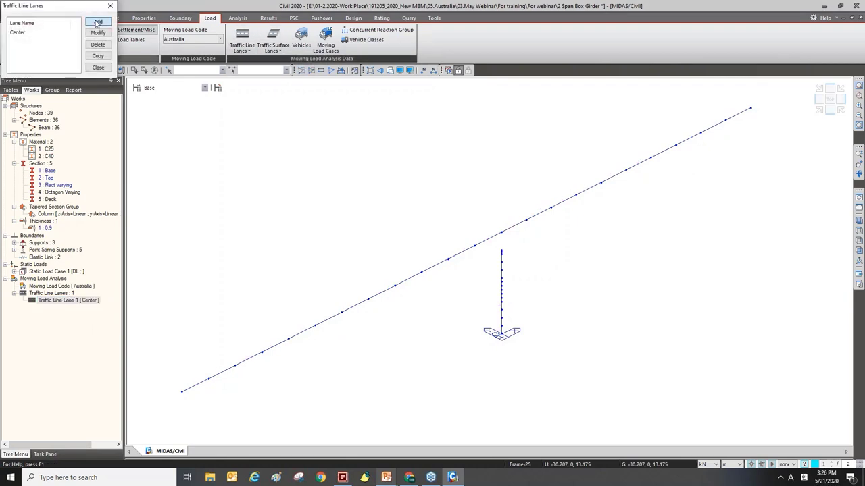
{"action": "left_click", "coordinate": [99, 22]}
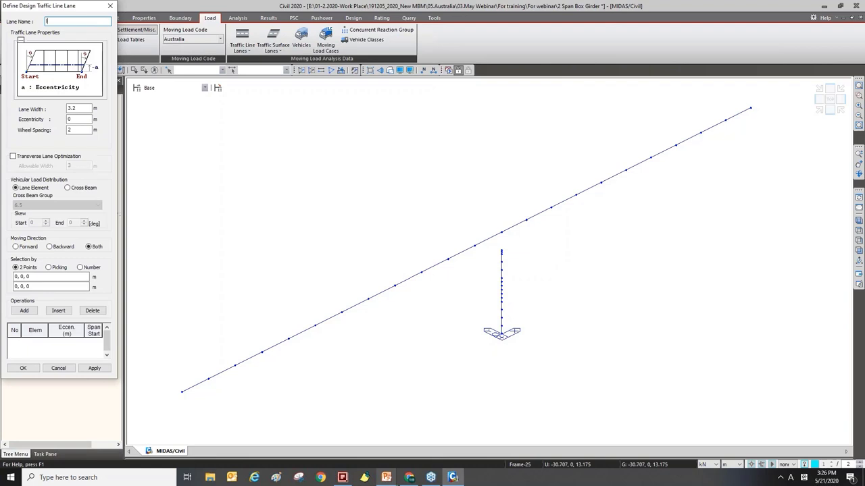
{"action": "type", "text": "L"}
{"action": "key", "text": "Caps_Lock"}
{"action": "type", "text": "eft"}
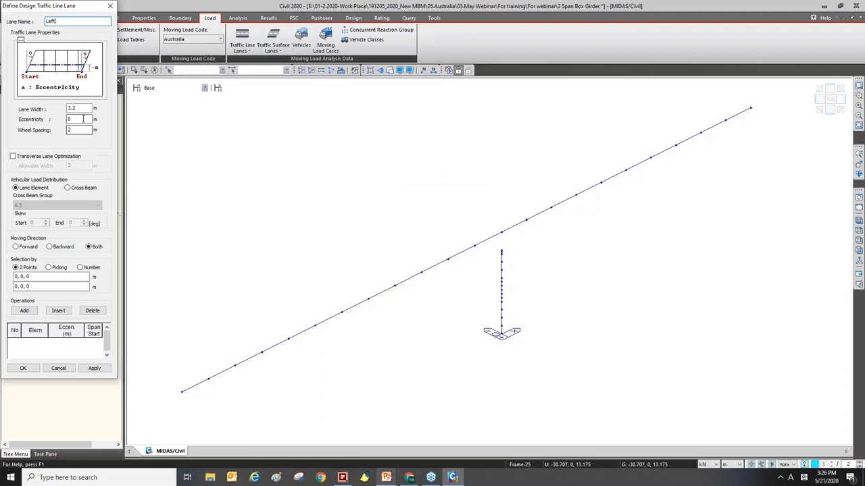
Step: Give the Left lane a width of 3 m, a wheel spacing of 1.8 m and an eccentricity of -3 m
{"action": "key", "text": "Tab"}
{"action": "type", "text": "3"}
{"action": "key", "text": "Tab"}
{"action": "key", "text": "Tab"}
{"action": "type", "text": "1."}
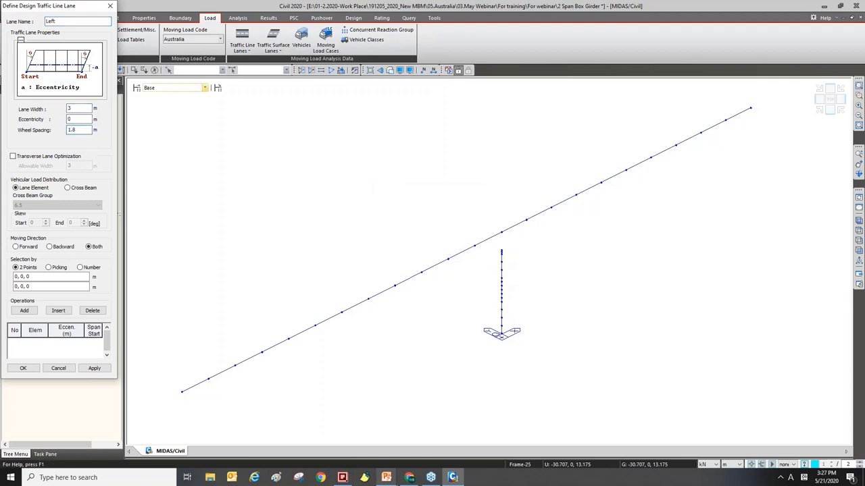
{"action": "left_click", "coordinate": [78, 119]}
{"action": "type", "text": "-3"}
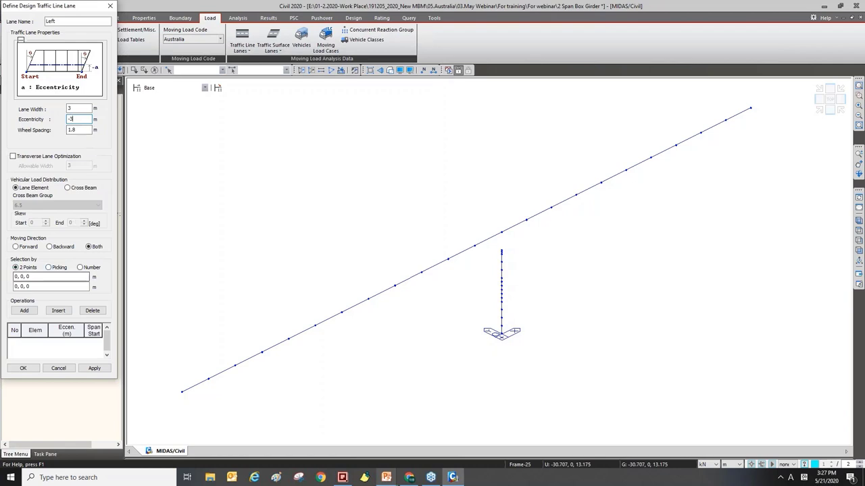
Step: Define the Left lane by two points, from -49.131, 0, 13.175 to 38.307, 0, 13.175 at the girder's ends, and save it
{"action": "left_click", "coordinate": [37, 276]}
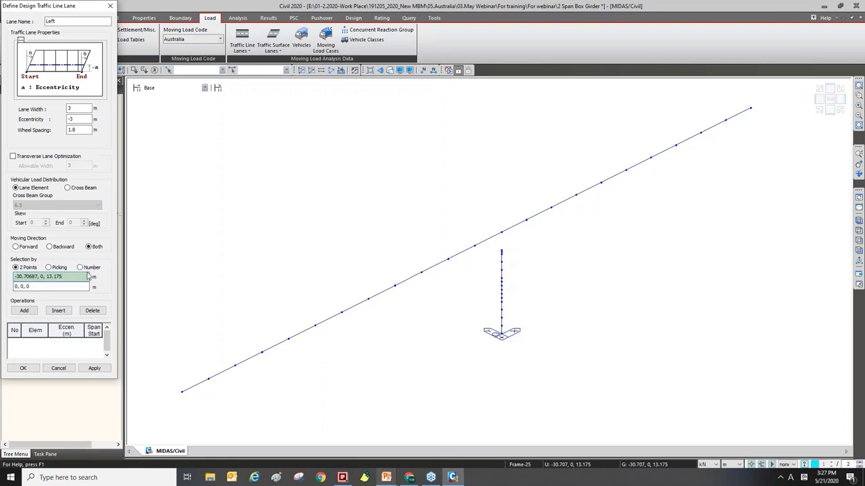
{"action": "left_click", "coordinate": [182, 391]}
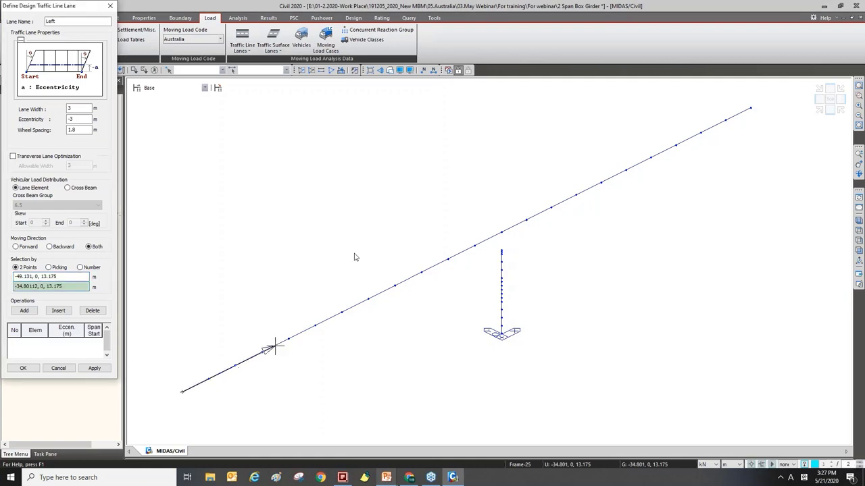
{"action": "left_click", "coordinate": [311, 294]}
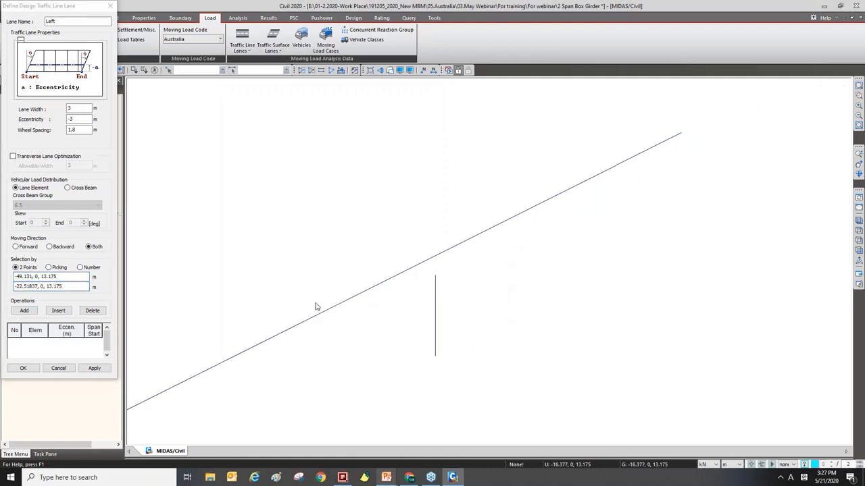
{"action": "left_click", "coordinate": [80, 289]}
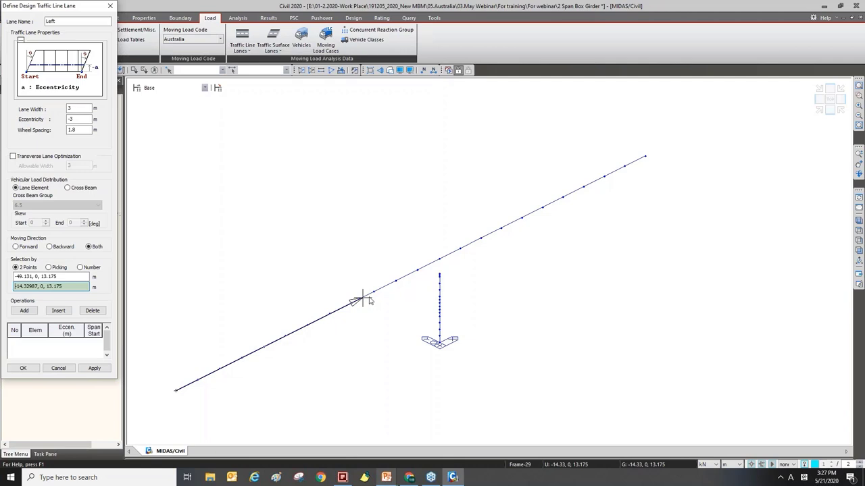
{"action": "left_click", "coordinate": [645, 158]}
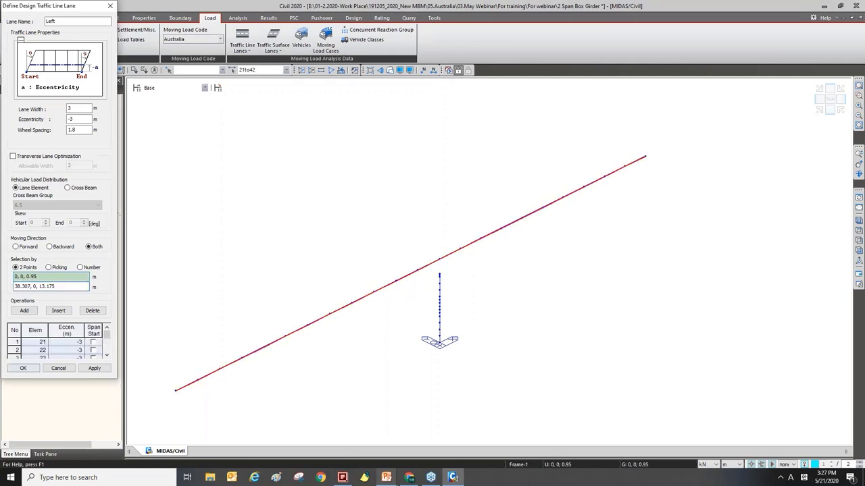
{"action": "left_click", "coordinate": [23, 368]}
Step: Display the Left lane to check its offset from the girder, and hide it again
{"action": "right_click", "coordinate": [81, 308]}
{"action": "left_click", "coordinate": [101, 329]}
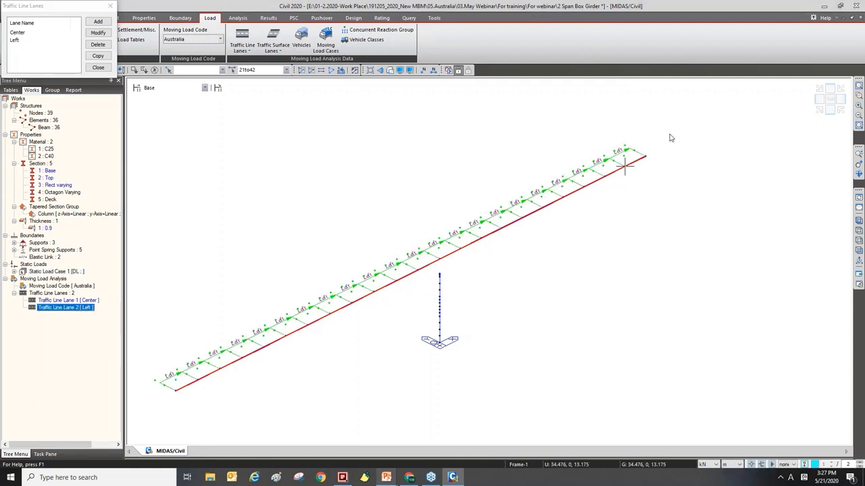
{"action": "right_click", "coordinate": [62, 308]}
{"action": "left_click", "coordinate": [114, 337]}
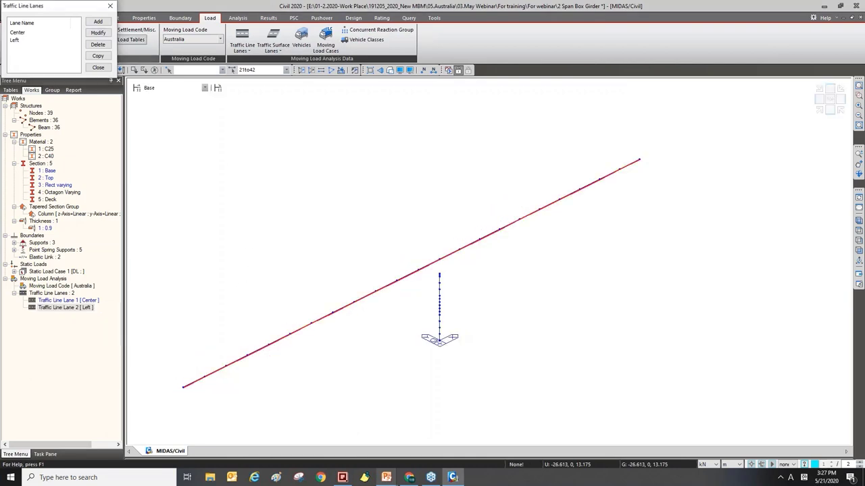
Step: Add a traffic line lane named Rigth with a 3 m width, 1.8 m wheel spacing and 3 m eccentricity
{"action": "left_click", "coordinate": [98, 21]}
{"action": "type", "text": "Rigth"}
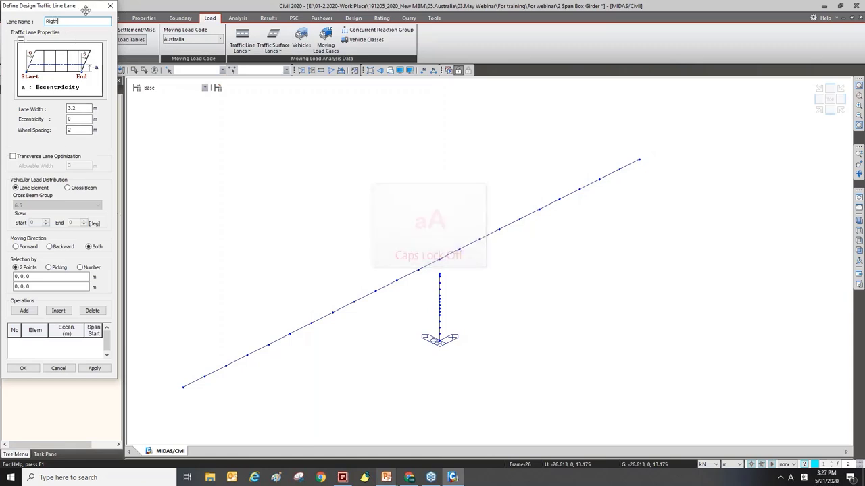
{"action": "double_click", "coordinate": [79, 108]}
{"action": "type", "text": "3"}
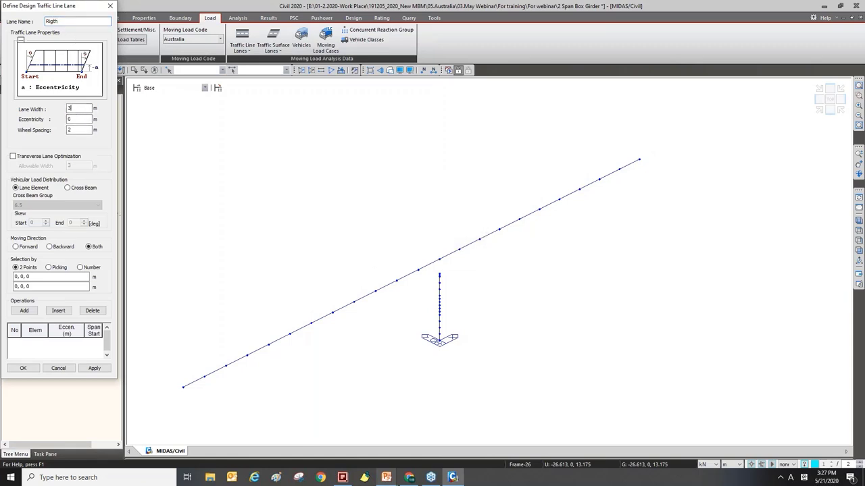
{"action": "double_click", "coordinate": [83, 130]}
{"action": "type", "text": "1.8"}
{"action": "double_click", "coordinate": [79, 119]}
{"action": "type", "text": "3"}
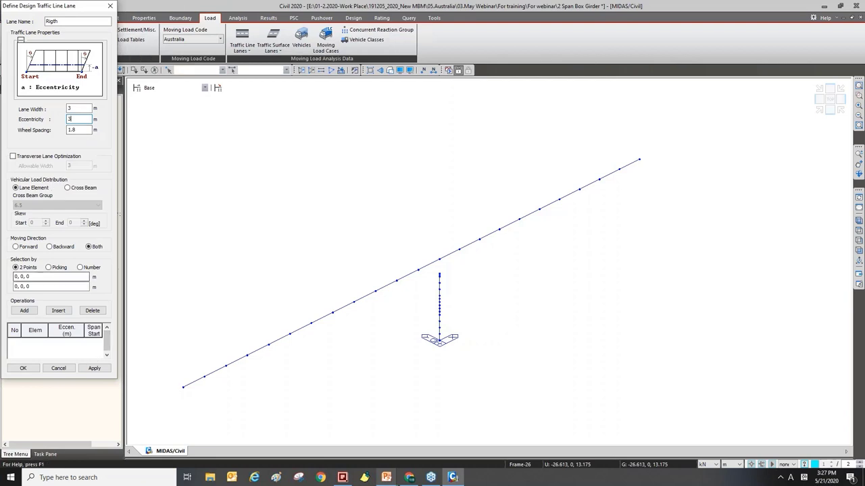
Step: Add the girder's first three elements, 21 to 23, to the Rigth lane by picking them individually
{"action": "left_click", "coordinate": [54, 268]}
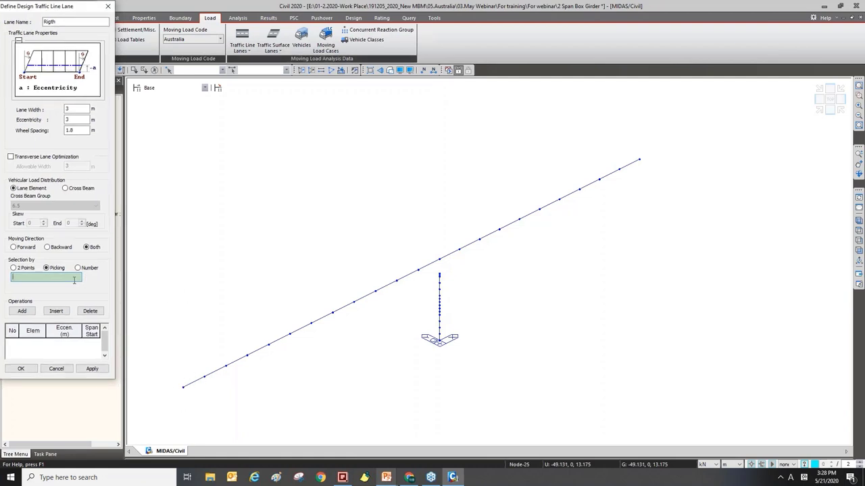
{"action": "left_click", "coordinate": [192, 383]}
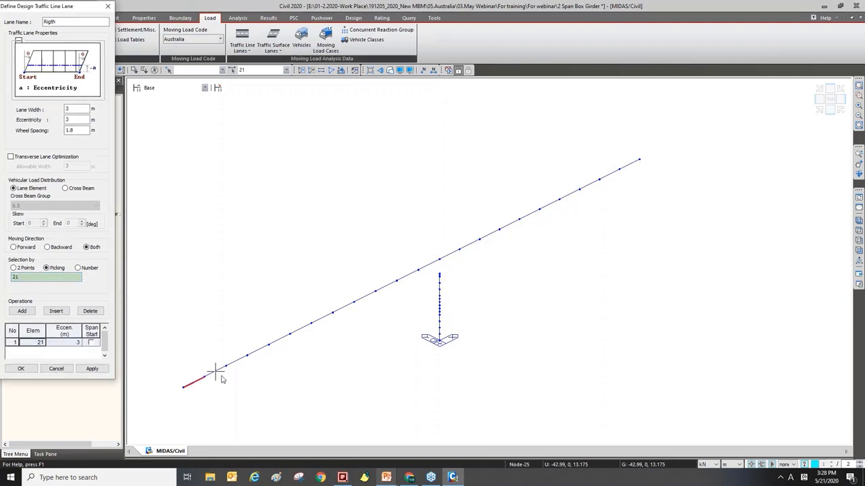
{"action": "left_click", "coordinate": [218, 370]}
{"action": "left_click", "coordinate": [236, 360]}
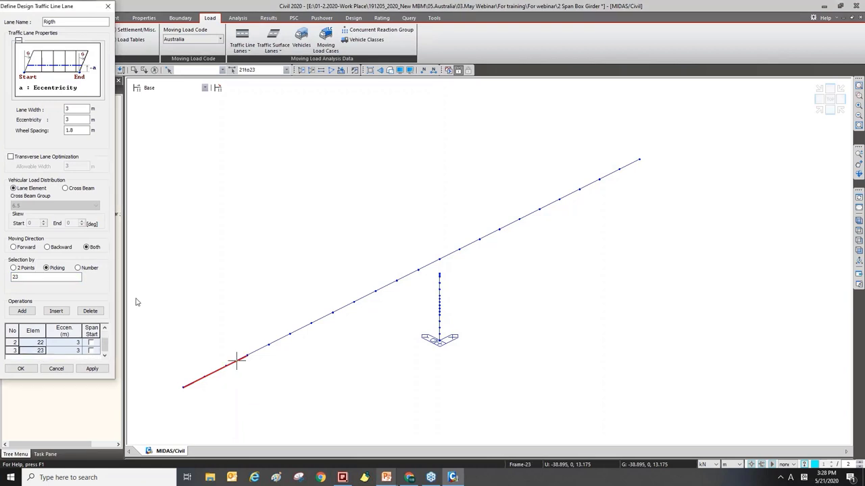
Step: Extend the Rigth lane by two points, from the end of element 23 to the girder's far end at 38.307, 0, 13.175
{"action": "left_click", "coordinate": [25, 268]}
{"action": "left_click", "coordinate": [46, 268]}
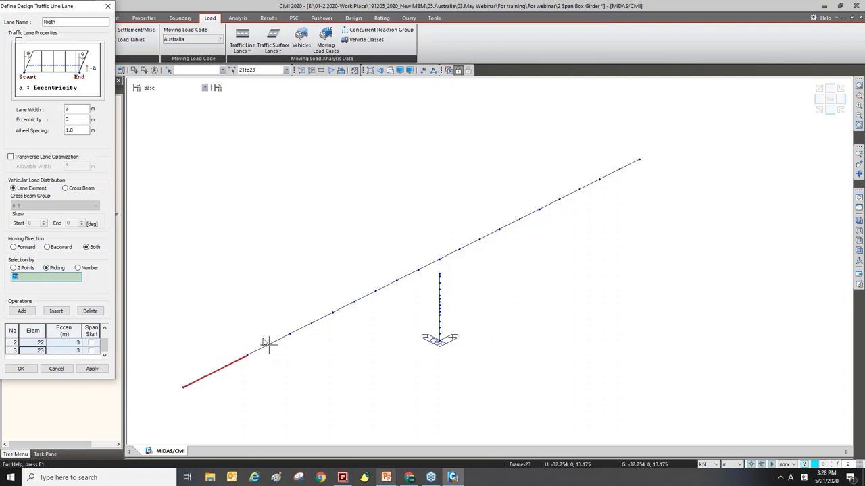
{"action": "left_click", "coordinate": [13, 268]}
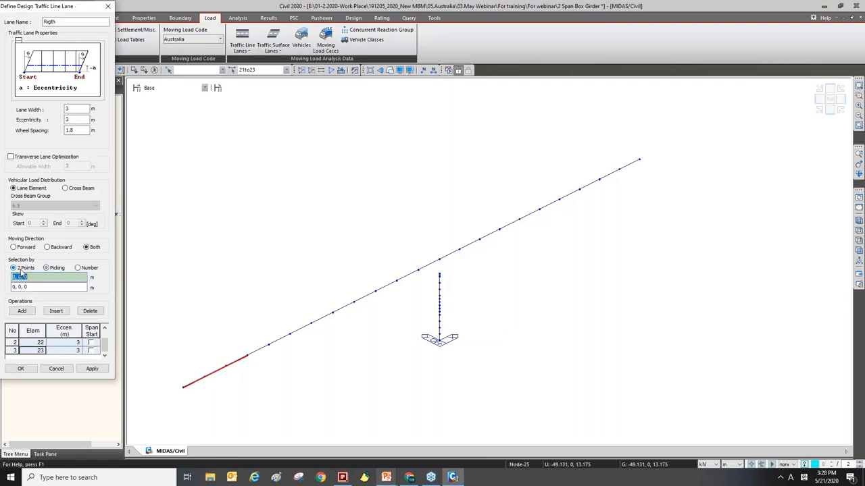
{"action": "left_click", "coordinate": [247, 355]}
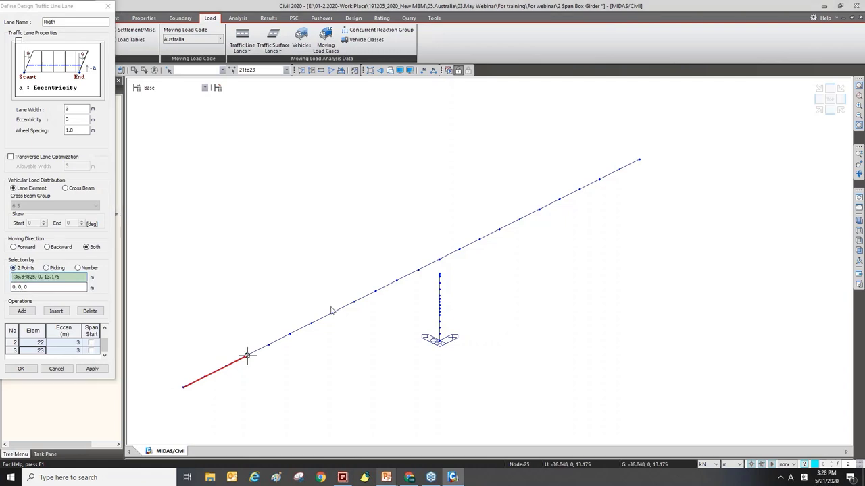
{"action": "left_click", "coordinate": [638, 158]}
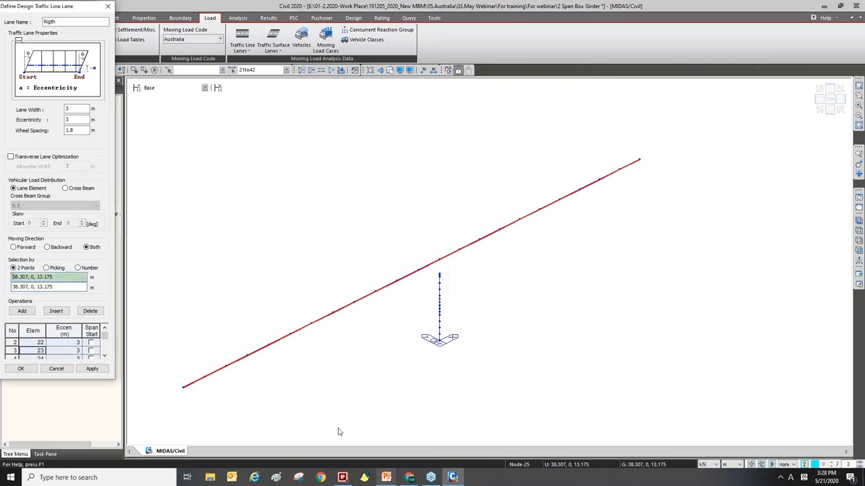
Step: Save the Rigth lane, display it on the girder to check its offset, and hide it again
{"action": "left_click", "coordinate": [21, 369]}
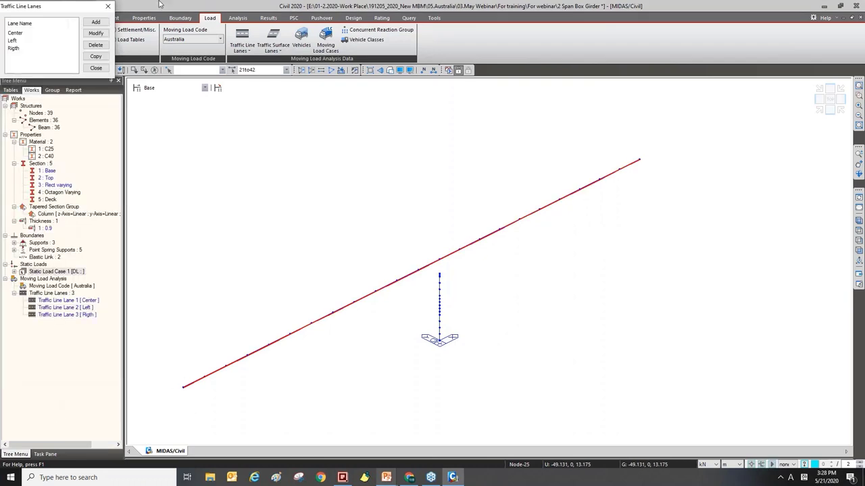
{"action": "left_click", "coordinate": [95, 67]}
{"action": "right_click", "coordinate": [76, 315]}
{"action": "left_click", "coordinate": [99, 333]}
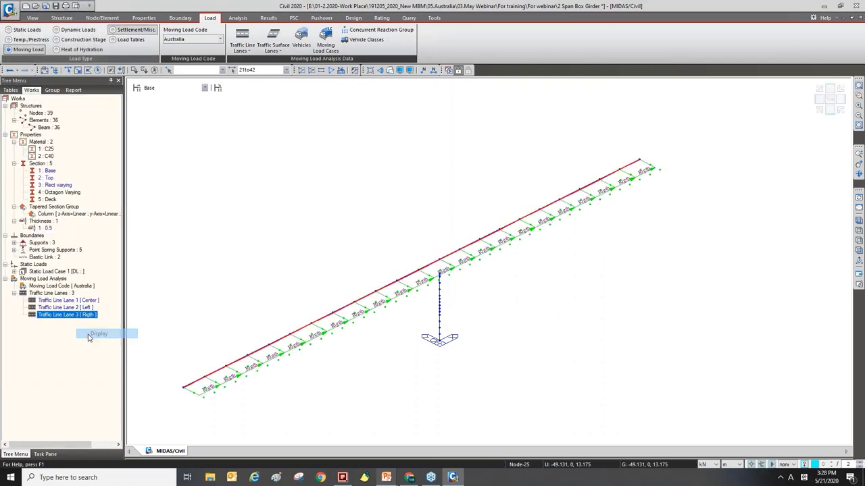
{"action": "right_click", "coordinate": [90, 317]}
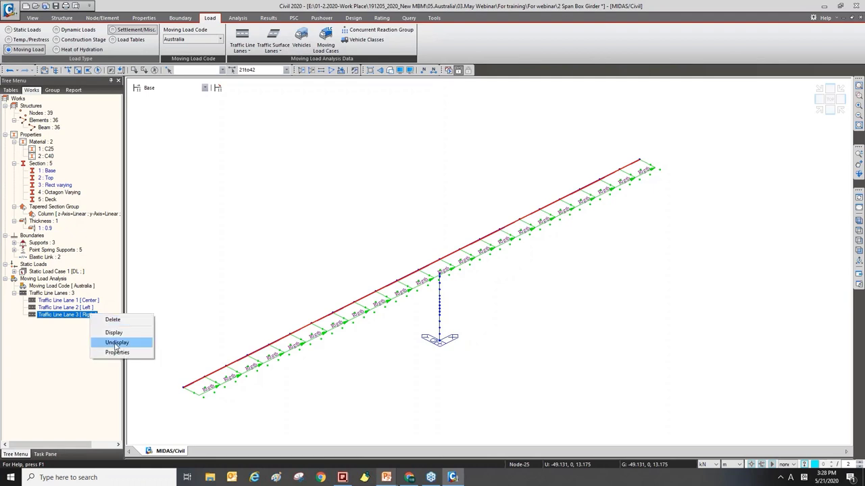
{"action": "left_click", "coordinate": [111, 343]}
{"action": "left_click", "coordinate": [249, 282]}
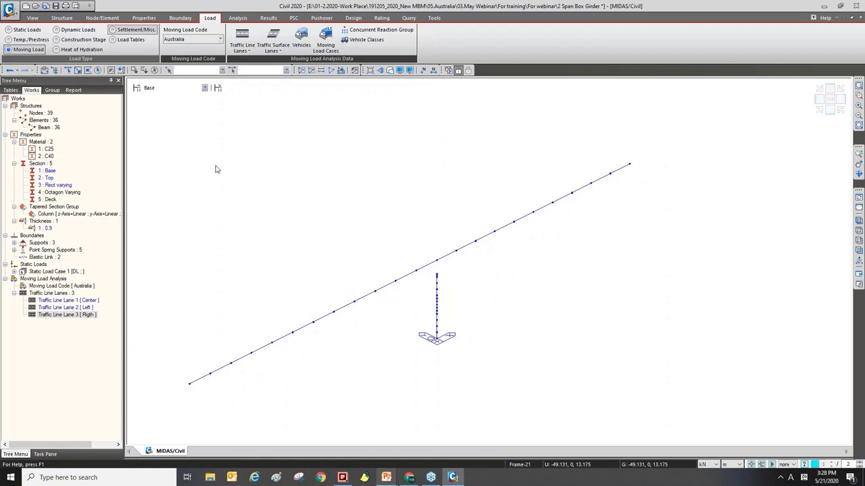
Step: Add a moving load optimization lane named Cway with a 10 m optimization lane, 3 m lane width, N of 3 and 1.8 m wheel spacing
{"action": "left_click", "coordinate": [249, 50]}
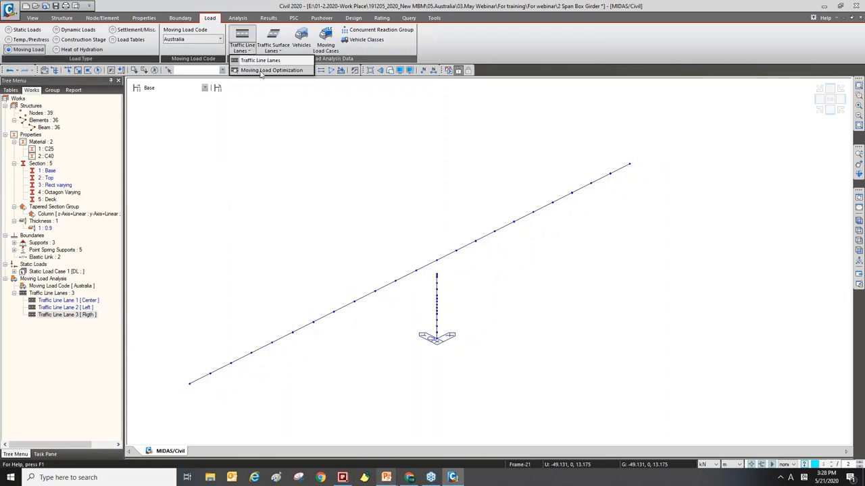
{"action": "left_click", "coordinate": [263, 71]}
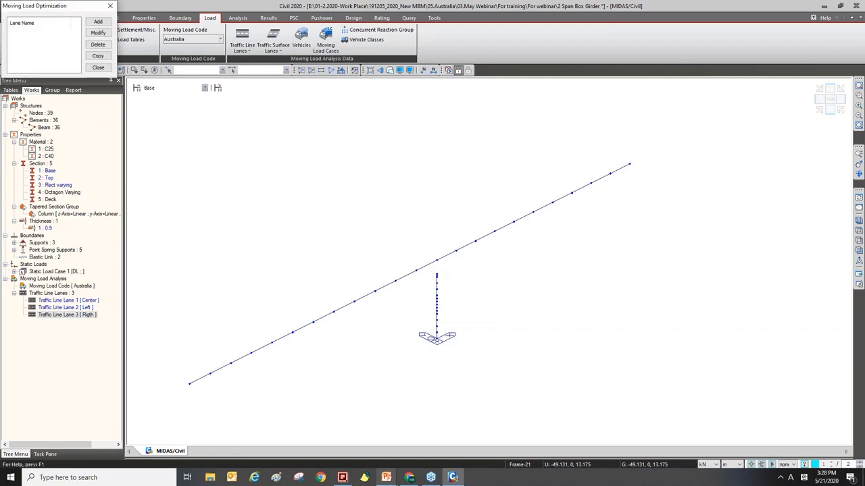
{"action": "left_click", "coordinate": [93, 23]}
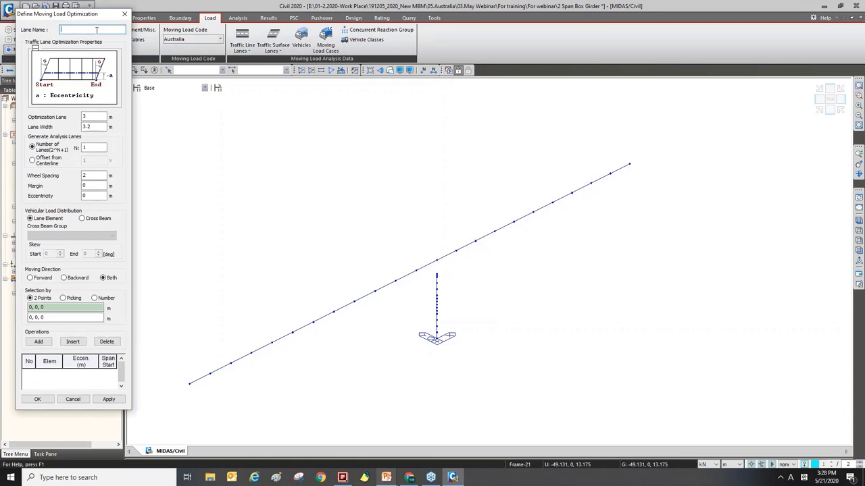
{"action": "type", "text": "C"}
{"action": "key", "text": "Caps_Lock"}
{"action": "double_click", "coordinate": [88, 118]}
{"action": "type", "text": "10"}
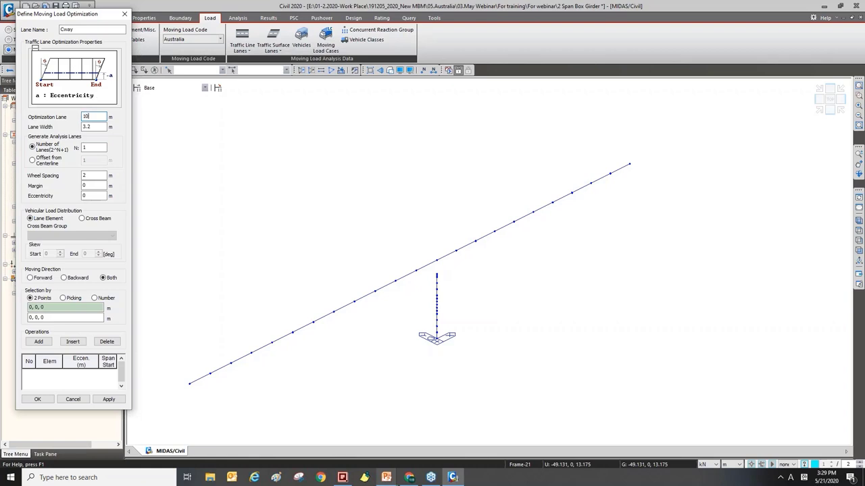
{"action": "double_click", "coordinate": [88, 126]}
{"action": "type", "text": "3"}
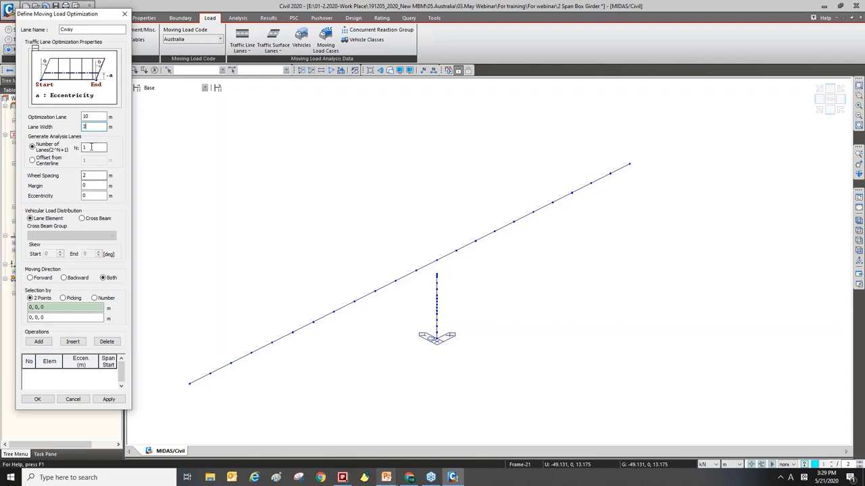
{"action": "type", "text": "3"}
{"action": "double_click", "coordinate": [98, 176]}
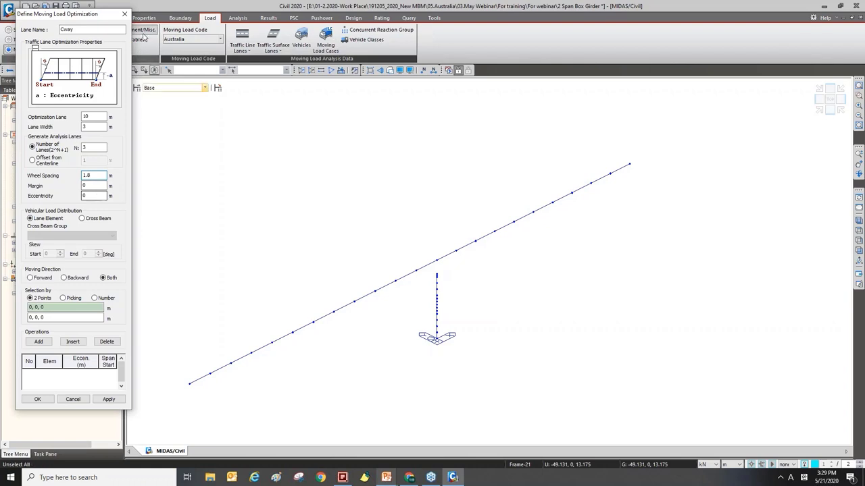
Step: Assign the whole girder to the Cway lane by two points, from its near end to 38.307, 0, 13.175, and save it
{"action": "left_click", "coordinate": [45, 279]}
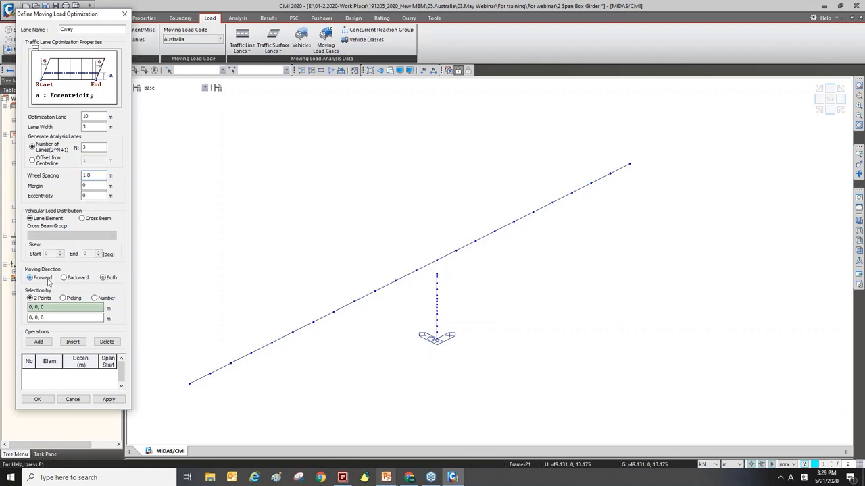
{"action": "left_click", "coordinate": [189, 383]}
{"action": "left_click", "coordinate": [629, 165]}
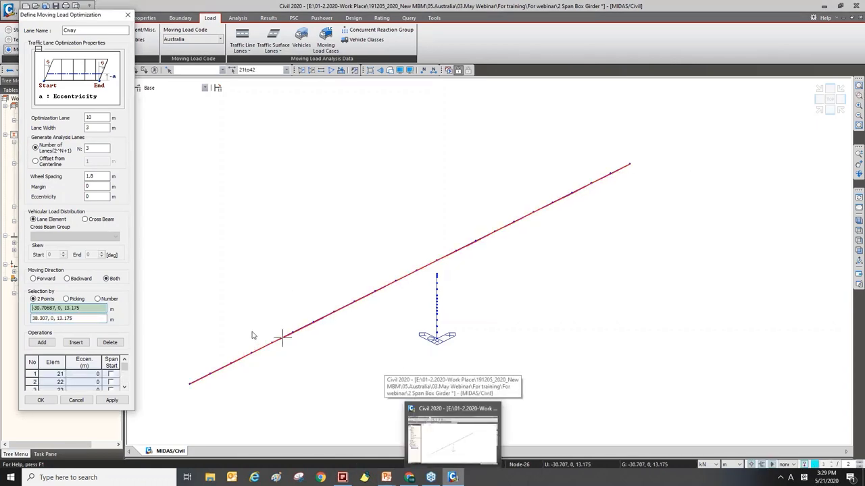
{"action": "left_click", "coordinate": [45, 400]}
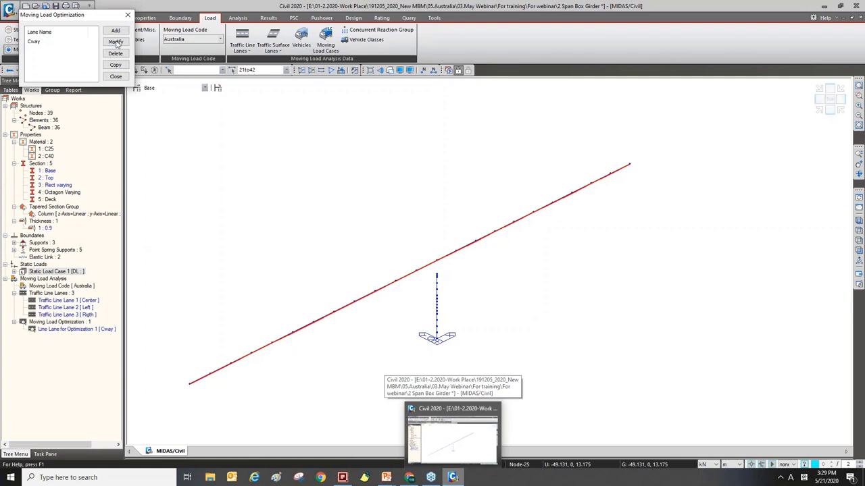
{"action": "left_click", "coordinate": [116, 79]}
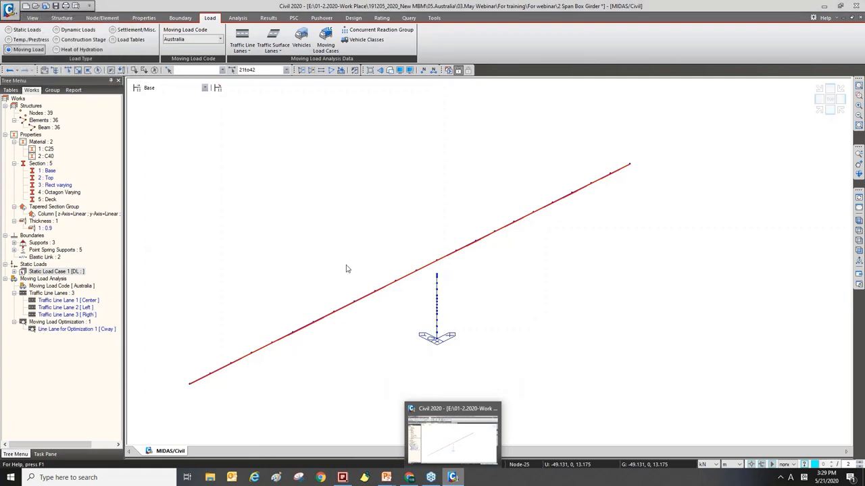
Step: Open the vehicle definitions and look at the user-defined vehicular load settings without adding a vehicle
{"action": "left_click", "coordinate": [299, 42]}
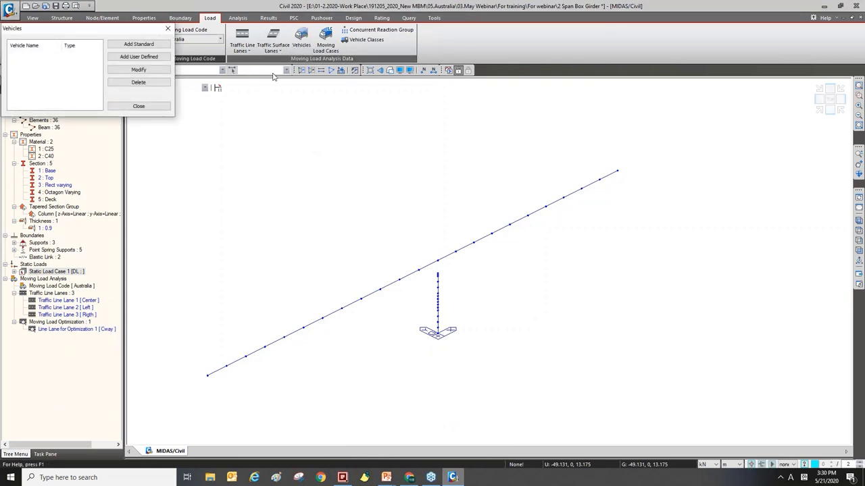
{"action": "left_click_drag", "start_coordinate": [127, 28], "coordinate": [143, 33]}
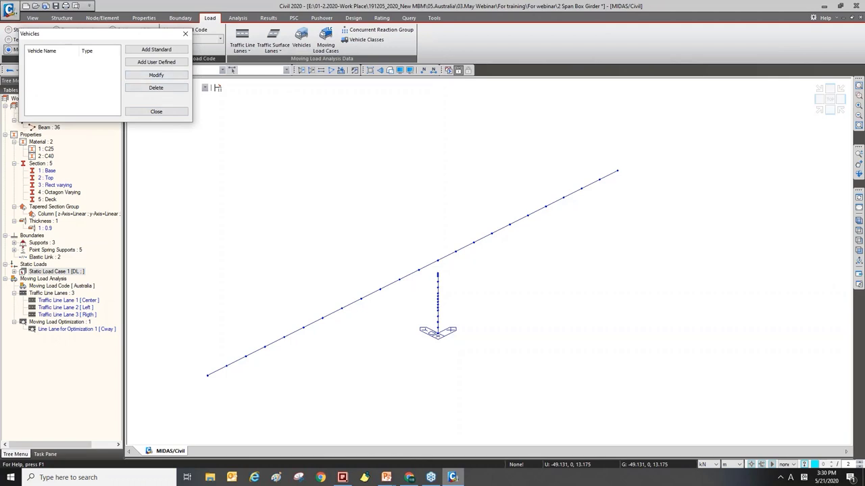
{"action": "left_click", "coordinate": [150, 63]}
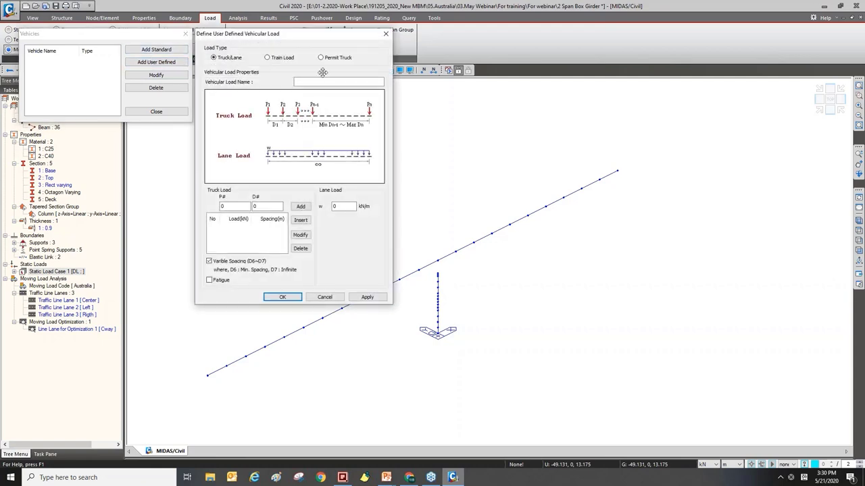
{"action": "left_click", "coordinate": [325, 297]}
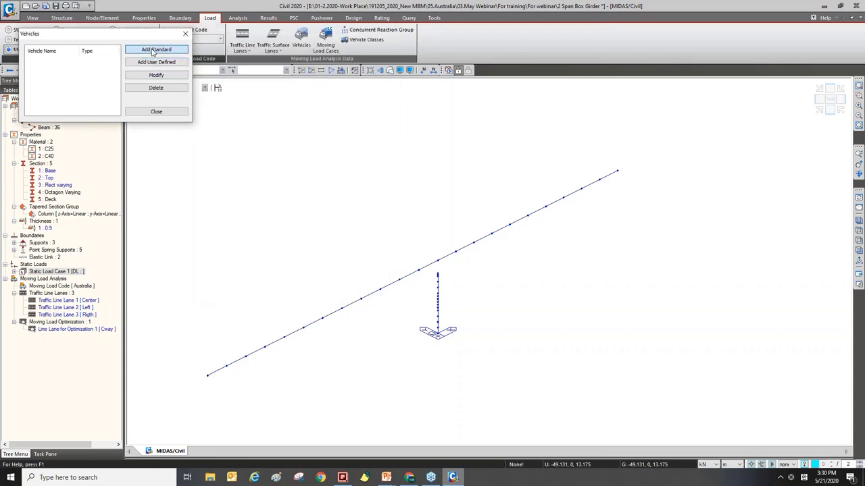
Step: Examine the AS 5100.2 Road Traffic and Pedestrian and Bicycle-path Load standard vehicle options without adding one
{"action": "left_click", "coordinate": [153, 50]}
{"action": "left_click", "coordinate": [242, 54]}
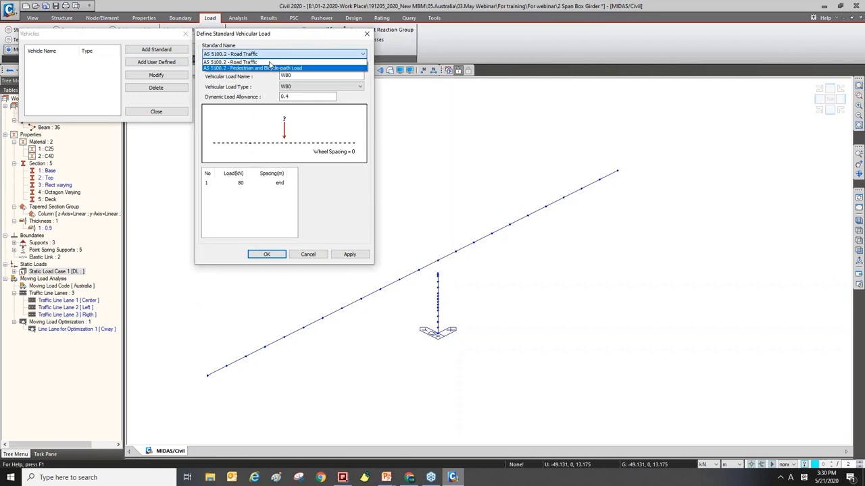
{"action": "left_click", "coordinate": [273, 68]}
{"action": "left_click", "coordinate": [280, 54]}
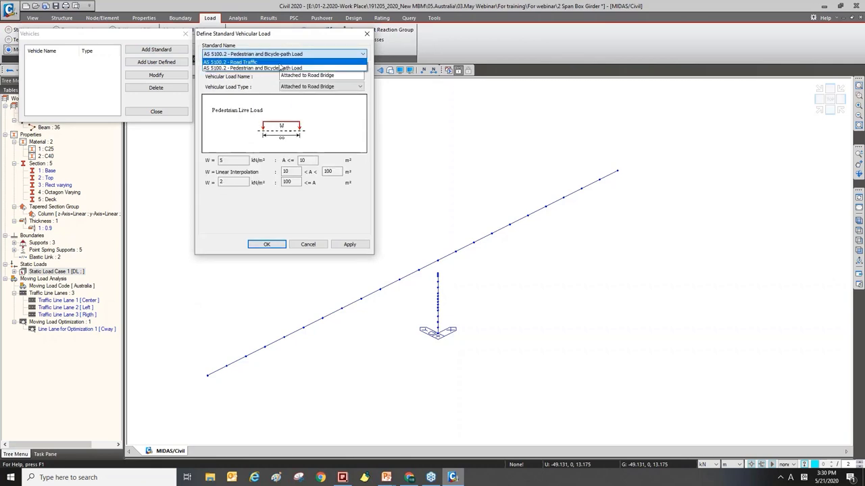
{"action": "left_click", "coordinate": [279, 62]}
{"action": "left_click", "coordinate": [292, 54]}
{"action": "left_click", "coordinate": [292, 61]}
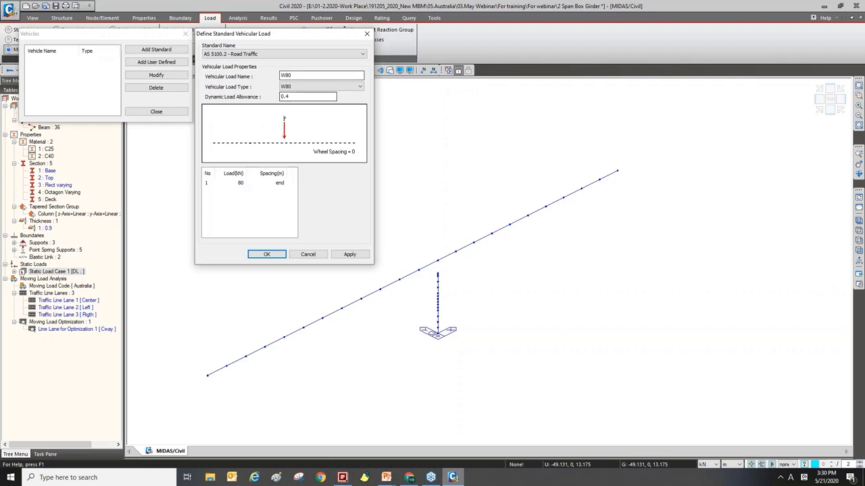
{"action": "left_click", "coordinate": [308, 254]}
Step: Add a user-defined truck/lane vehicle named L44 with a single 150 kN truck load and a 12.5 kN/m lane load
{"action": "left_click", "coordinate": [156, 61]}
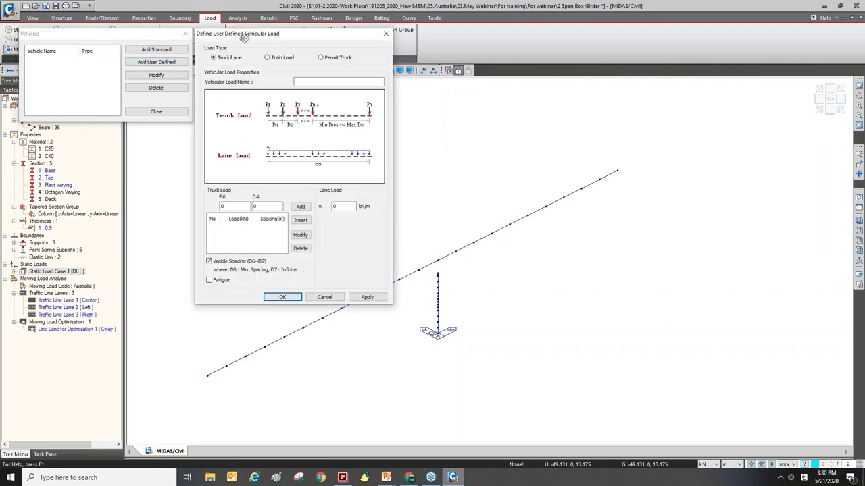
{"action": "left_click_drag", "start_coordinate": [243, 39], "coordinate": [251, 56]}
{"action": "left_click", "coordinate": [323, 101]}
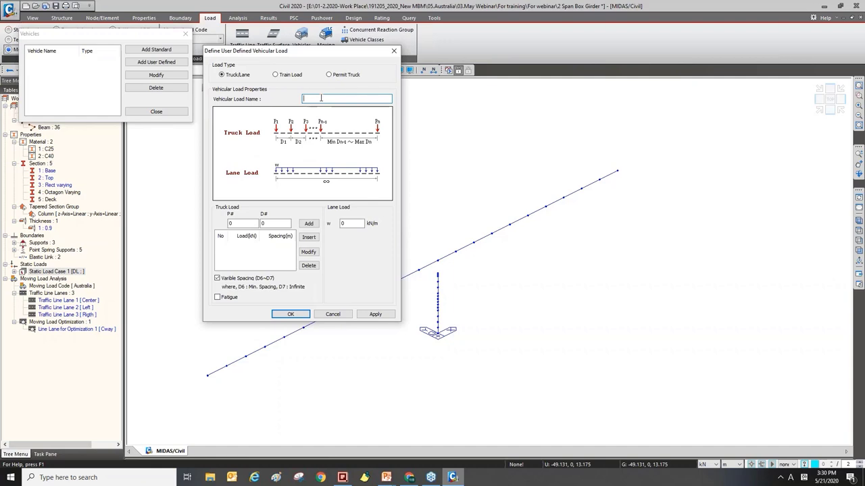
{"action": "key", "text": "Caps_Lock"}
{"action": "double_click", "coordinate": [242, 222]}
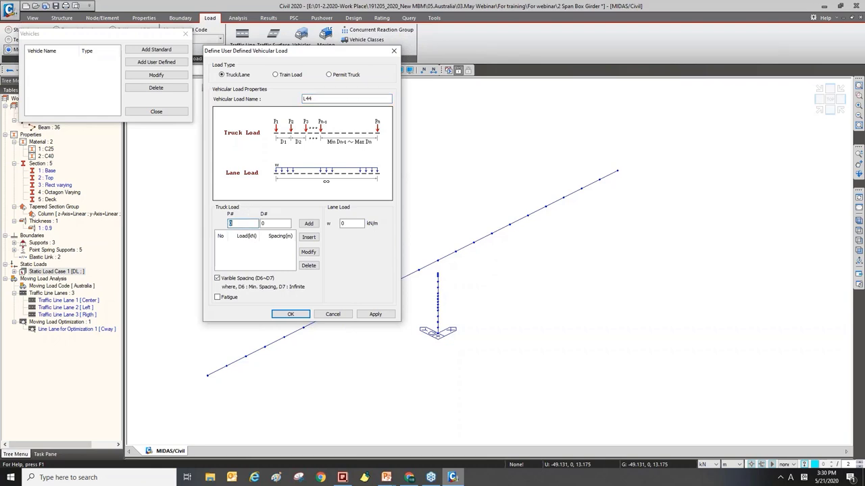
{"action": "left_click", "coordinate": [308, 222]}
{"action": "double_click", "coordinate": [344, 223]}
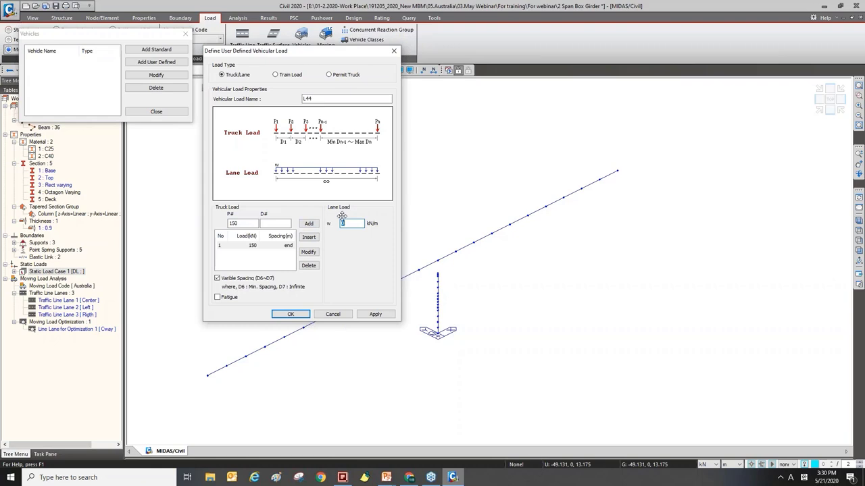
{"action": "type", "text": "12.5"}
{"action": "left_click", "coordinate": [289, 315]}
Step: Start another user-defined truck/lane vehicle and name it T44
{"action": "left_click", "coordinate": [156, 61]}
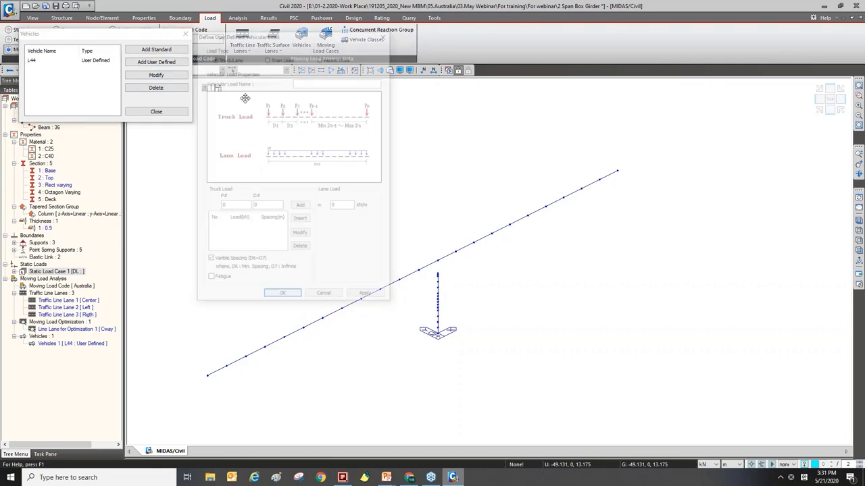
{"action": "key", "text": "Caps_Lock"}
{"action": "type", "text": "t4"}
{"action": "key", "text": "BackSpace"}
{"action": "key", "text": "BackSpace"}
{"action": "key", "text": "Caps_Lock"}
{"action": "type", "text": "T44"}
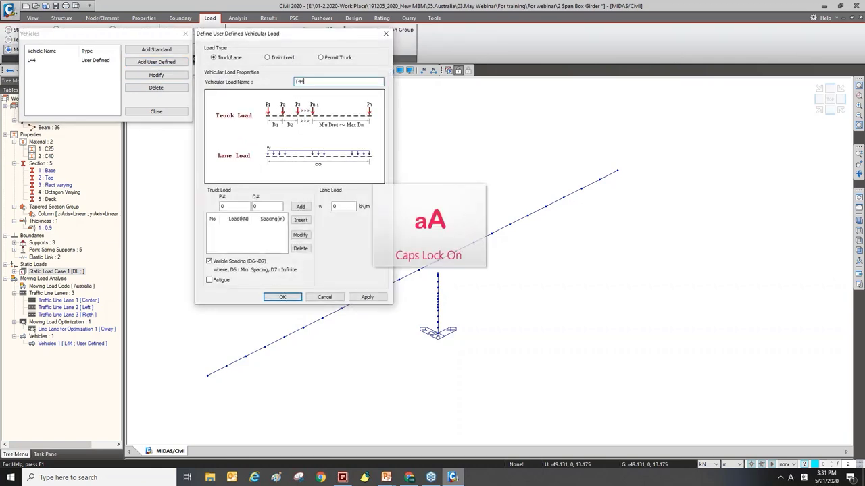
{"action": "key", "text": "Caps_Lock"}
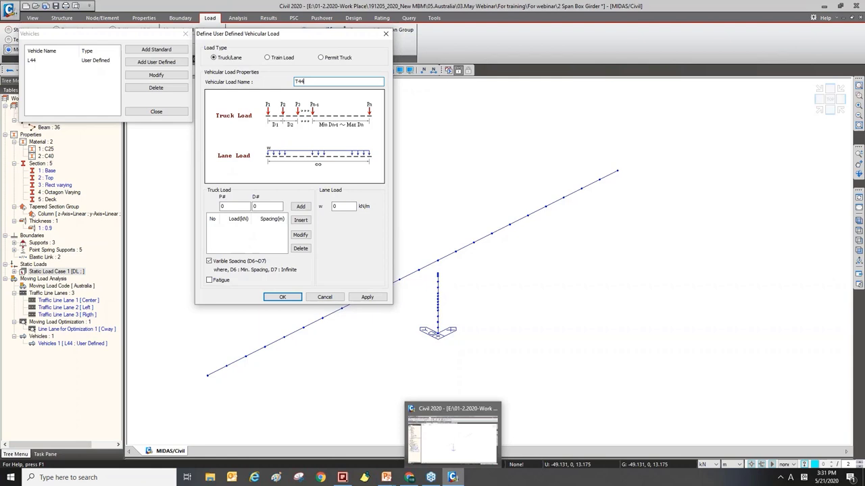
Step: Add a 96 kN axle to the T44 truck load and insert another 96 kN axle 1.2 m ahead of it
{"action": "left_click", "coordinate": [236, 206]}
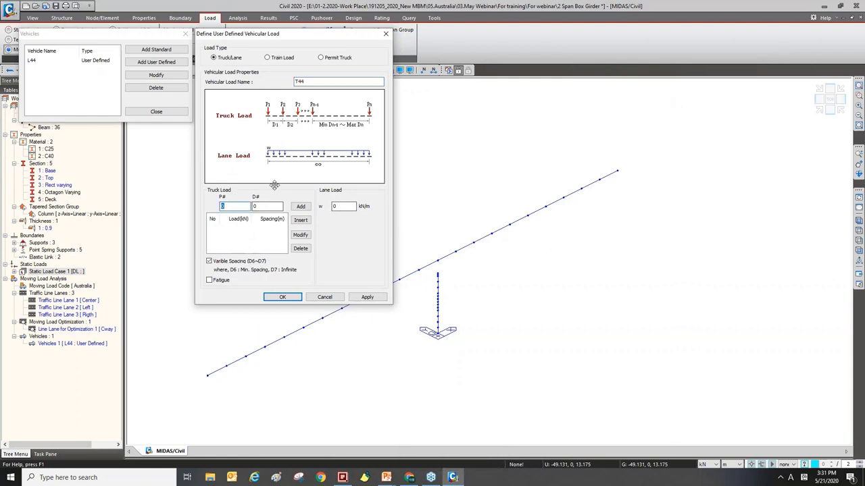
{"action": "type", "text": "96"}
{"action": "left_click", "coordinate": [301, 207]}
{"action": "double_click", "coordinate": [239, 206]}
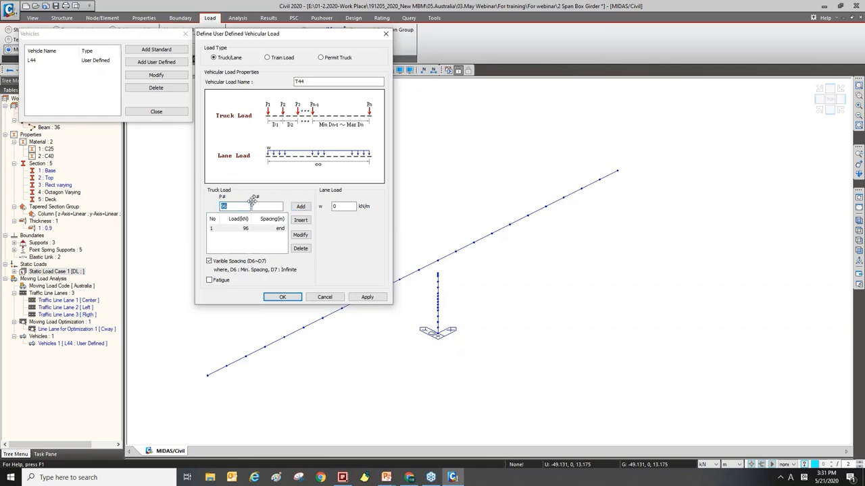
{"action": "key", "text": "Tab"}
{"action": "type", "text": "1.2"}
{"action": "left_click", "coordinate": [301, 223]}
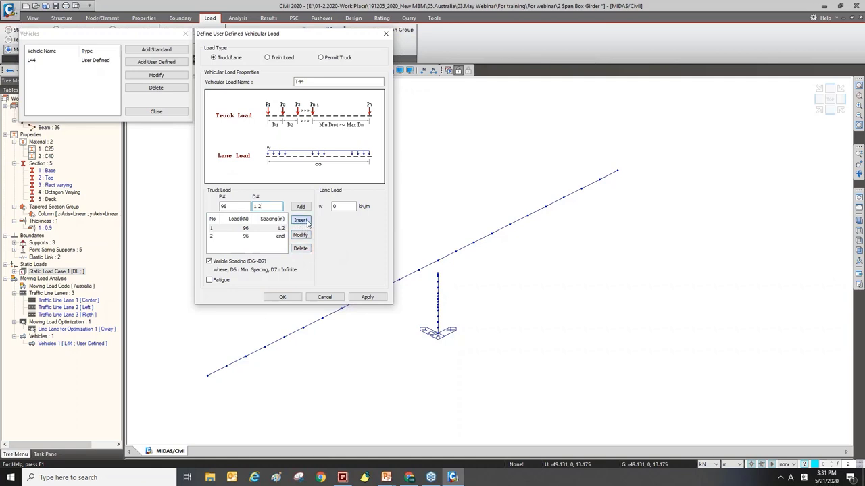
Step: Insert two more 96 kN axles at the head of T44's axle list, with spacings of 3 m and 1.2 m
{"action": "left_click", "coordinate": [267, 204]}
{"action": "key", "text": "Tab"}
{"action": "key", "text": "Tab"}
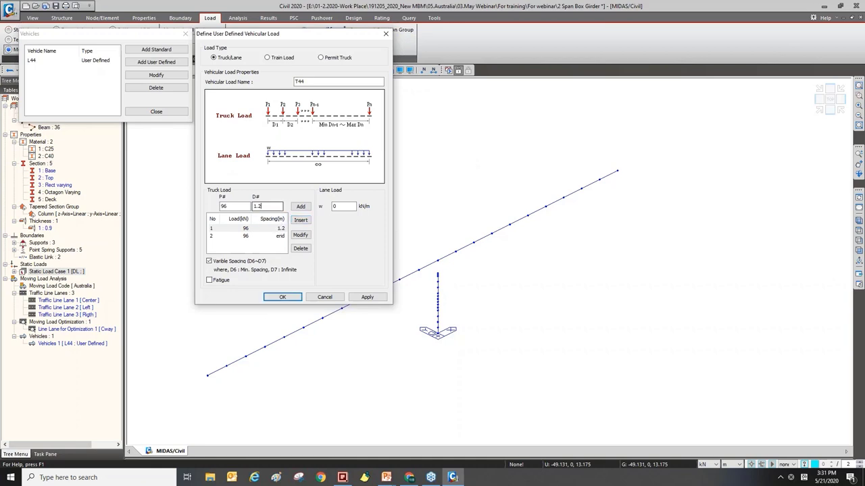
{"action": "type", "text": "3"}
{"action": "left_click", "coordinate": [301, 220]}
{"action": "key", "text": "Tab"}
{"action": "key", "text": "Tab"}
{"action": "type", "text": "1.2"}
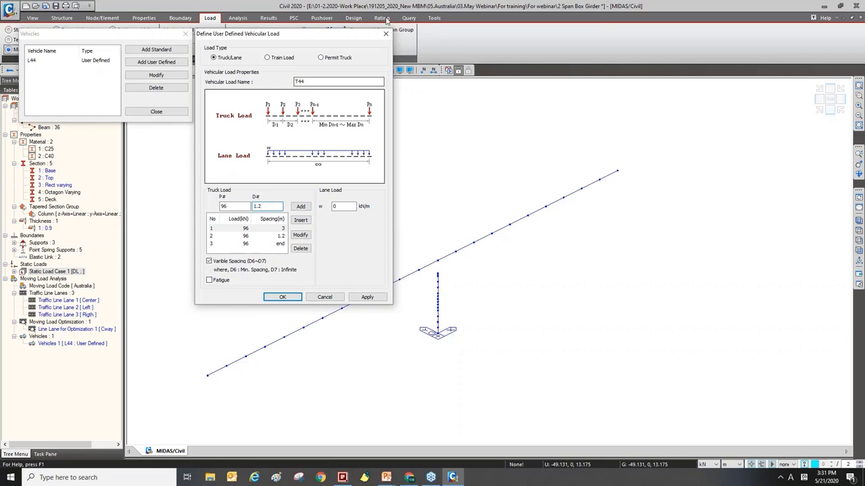
{"action": "left_click", "coordinate": [301, 220]}
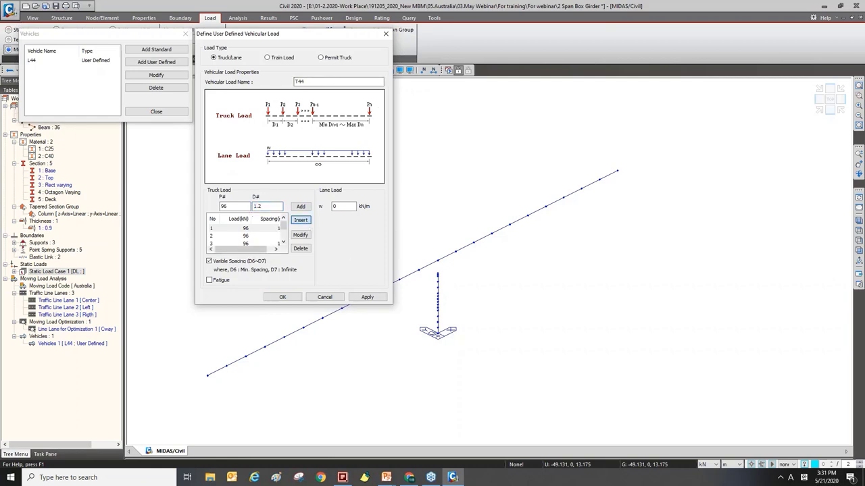
Step: Insert a 48 kN axle with 3.7 m spacing at the head of T44's axle list, then save the vehicle and close the vehicle list
{"action": "scroll", "coordinate": [244, 246], "scroll_direction": "down", "scroll_amount": 1}
{"action": "scroll", "coordinate": [244, 245], "scroll_direction": "up", "scroll_amount": 1}
{"action": "double_click", "coordinate": [238, 206]}
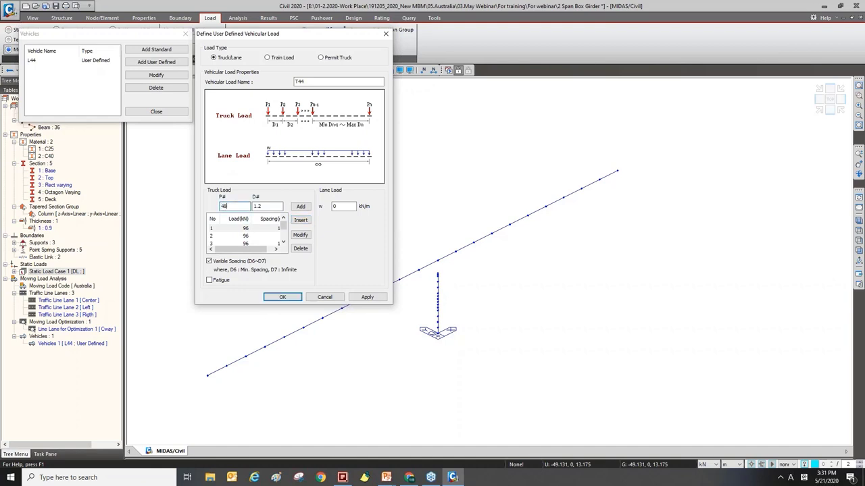
{"action": "double_click", "coordinate": [264, 206]}
{"action": "left_click", "coordinate": [300, 220]}
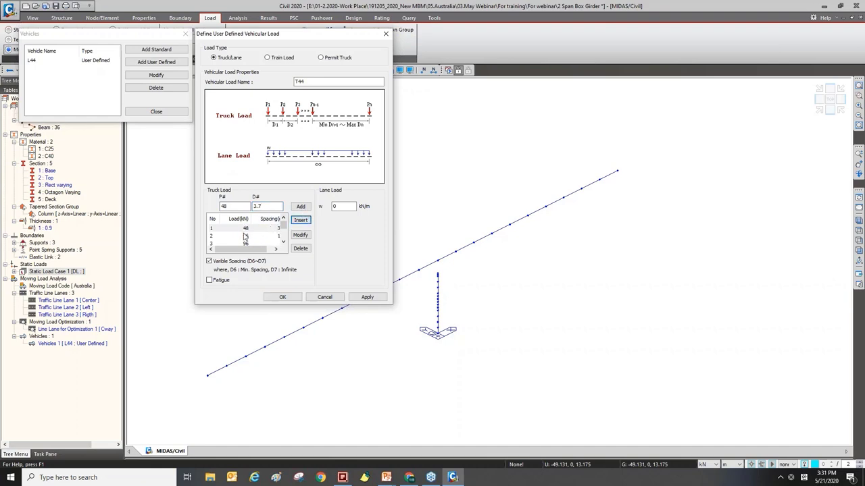
{"action": "left_click", "coordinate": [281, 297]}
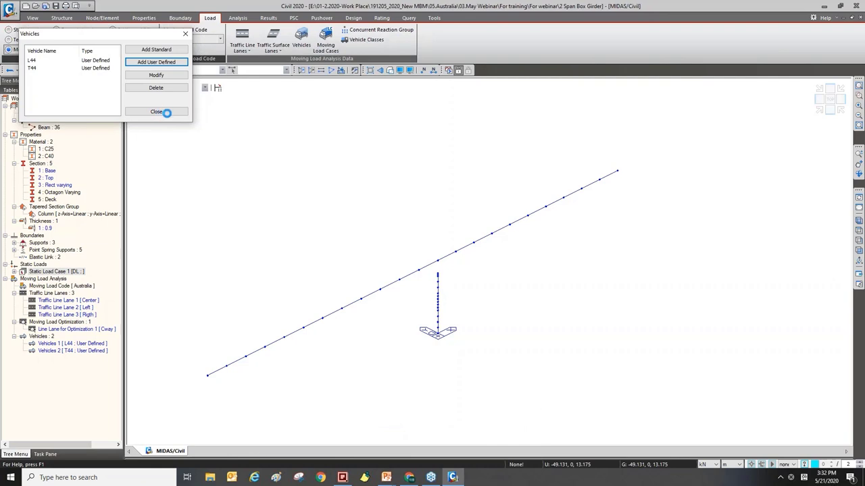
{"action": "left_click", "coordinate": [158, 111]}
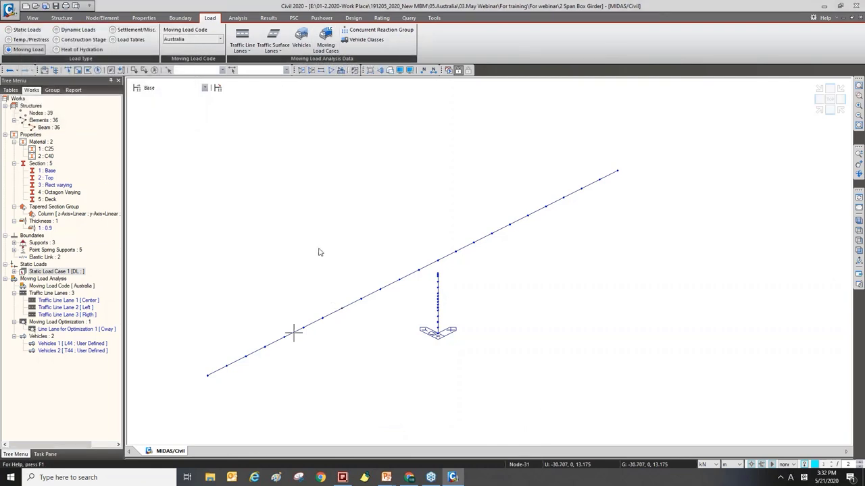
Step: Start a new moving load case and name it T44_M
{"action": "left_click", "coordinate": [330, 52]}
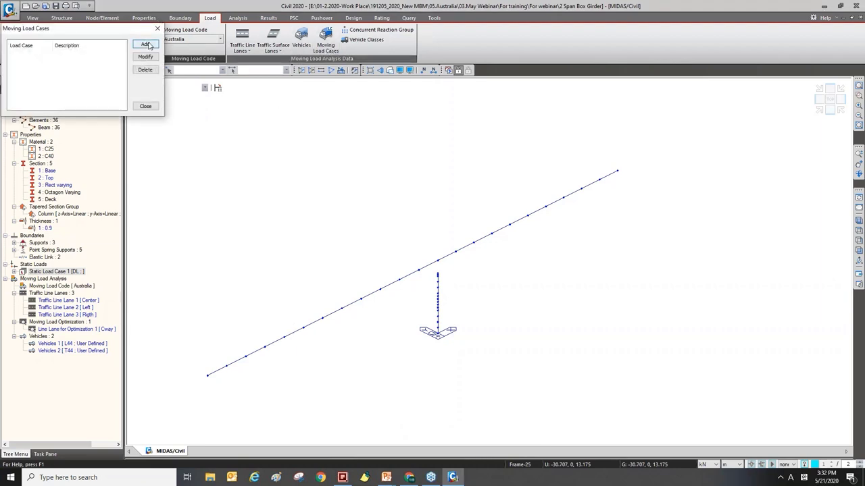
{"action": "left_click", "coordinate": [145, 43]}
{"action": "left_click_drag", "start_coordinate": [77, 120], "coordinate": [245, 66]}
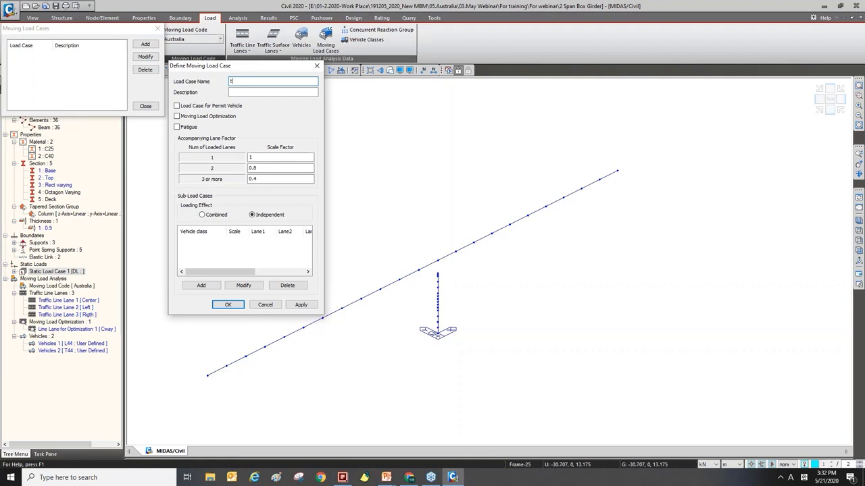
{"action": "key", "text": "Caps_Lock"}
{"action": "type", "text": "44_M"}
Step: Start a sub-load case for vehicle T44 and assign the Center, Left and Rigth lanes to it
{"action": "left_click", "coordinate": [200, 285]}
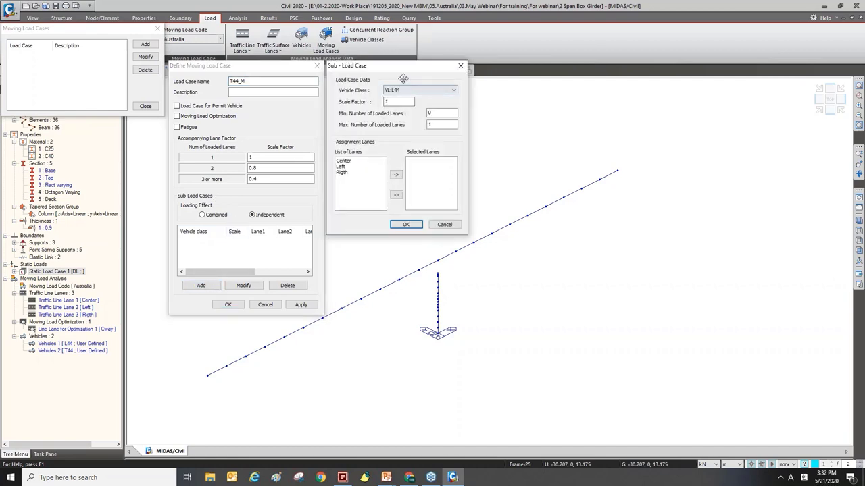
{"action": "left_click", "coordinate": [412, 90]}
{"action": "left_click", "coordinate": [410, 103]}
{"action": "left_click_drag", "start_coordinate": [369, 162], "coordinate": [375, 185]}
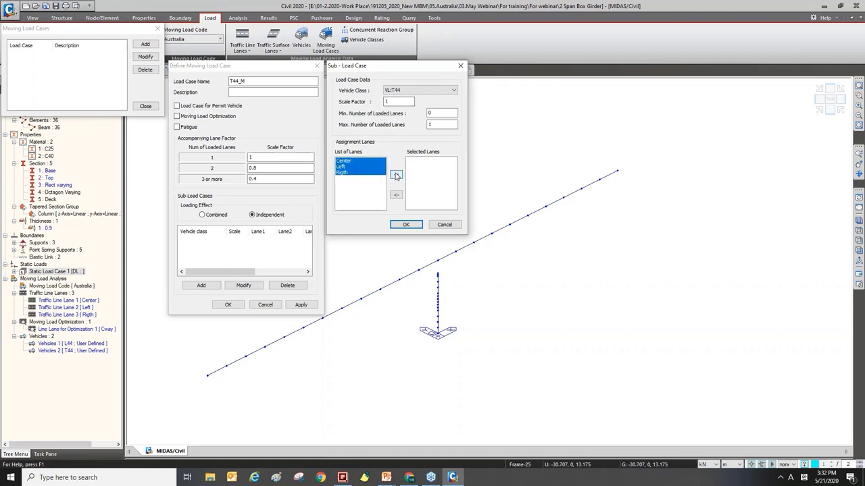
{"action": "left_click", "coordinate": [396, 174]}
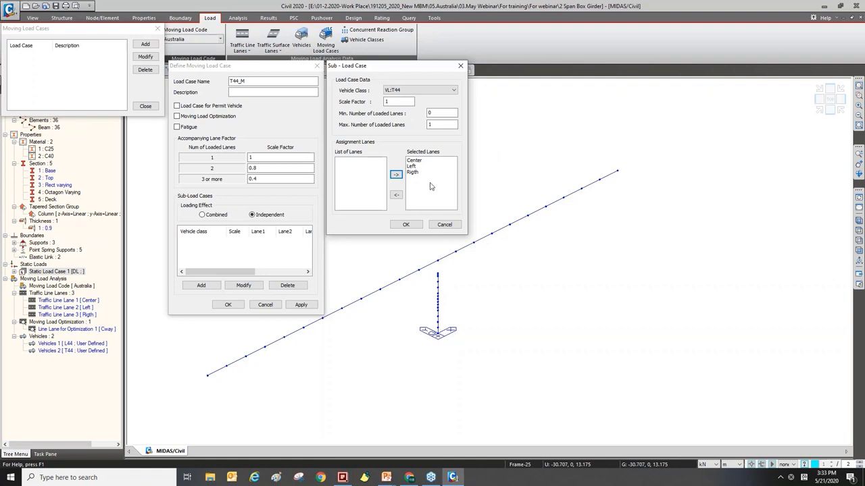
Step: Set the sub-load case's maximum number of loaded lanes to 3, then save it and the T44_M load case
{"action": "left_click", "coordinate": [444, 126]}
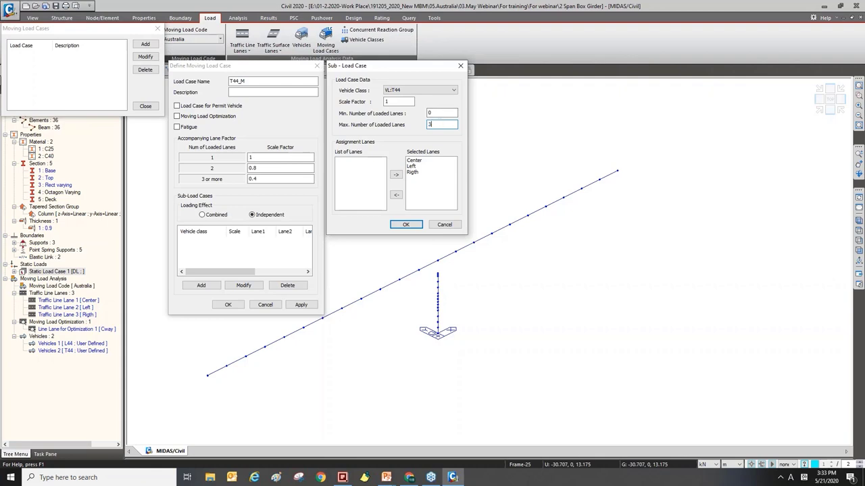
{"action": "left_click", "coordinate": [431, 113]}
{"action": "left_click", "coordinate": [439, 126]}
{"action": "left_click_drag", "start_coordinate": [420, 163], "coordinate": [422, 176]}
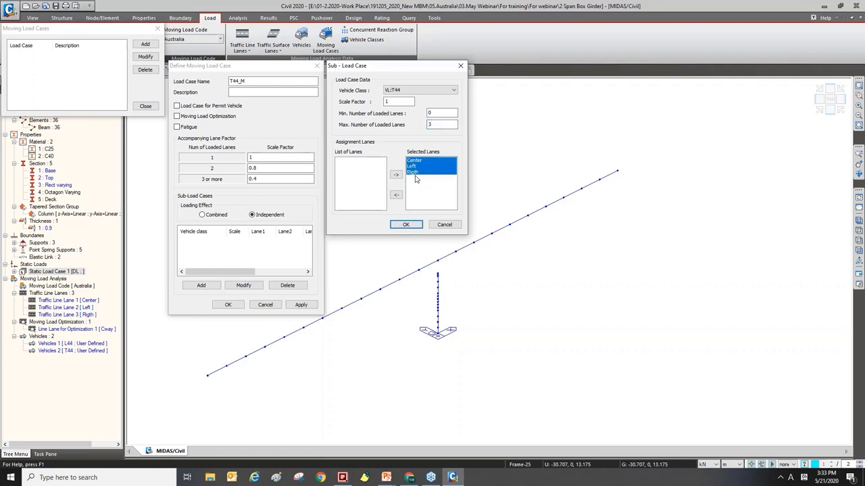
{"action": "double_click", "coordinate": [438, 124]}
{"action": "left_click", "coordinate": [406, 224]}
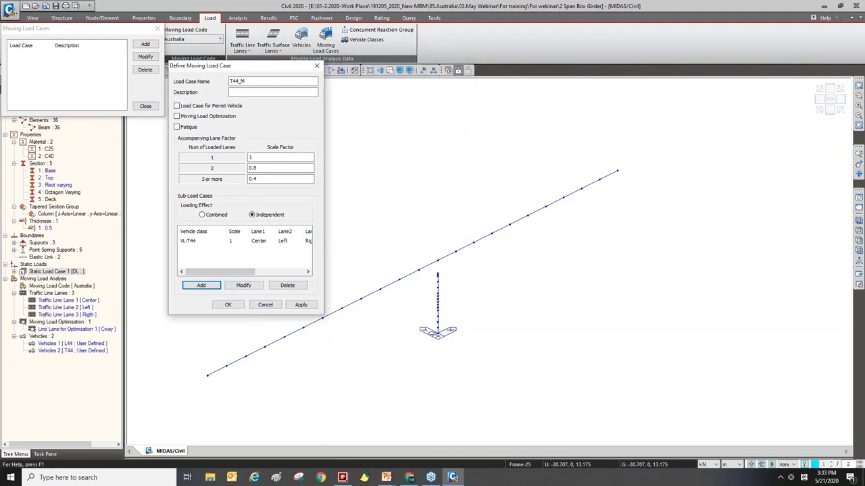
{"action": "left_click", "coordinate": [230, 305]}
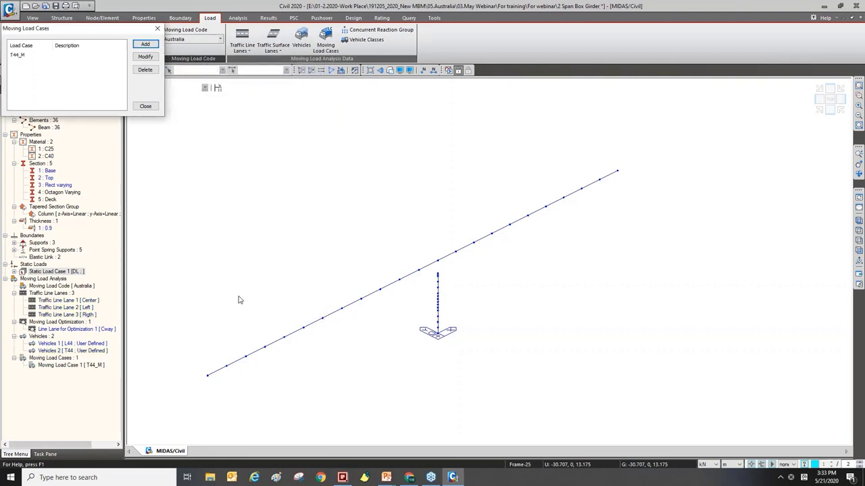
Step: Start a moving load case with moving load optimization enabled, name it T44 and set the minimum vehicle distance to 1.2 m
{"action": "left_click", "coordinate": [145, 44]}
{"action": "left_click_drag", "start_coordinate": [115, 120], "coordinate": [283, 25]}
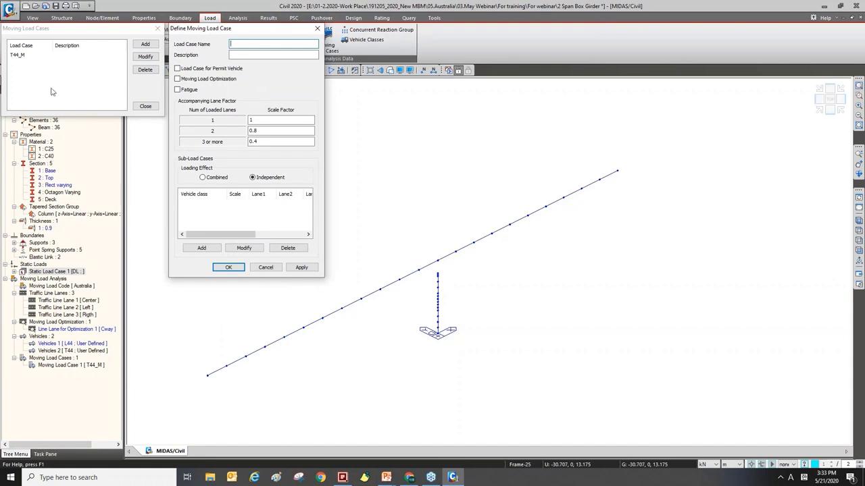
{"action": "left_click", "coordinate": [177, 79]}
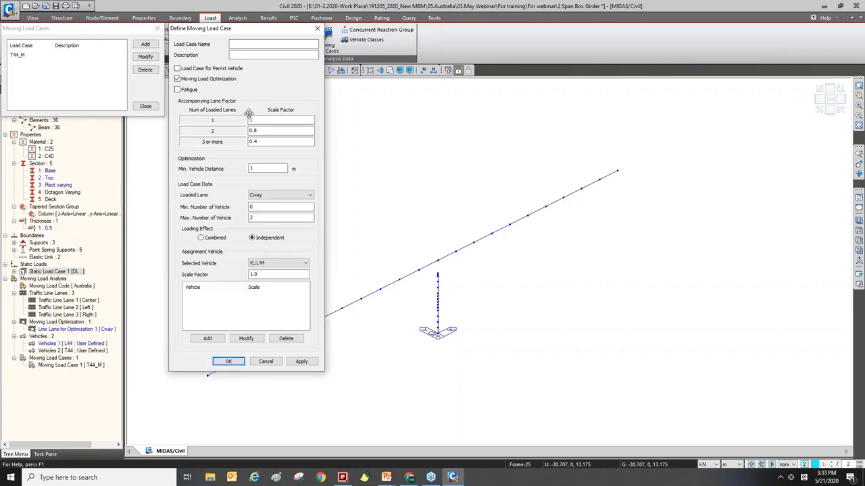
{"action": "left_click", "coordinate": [249, 44]}
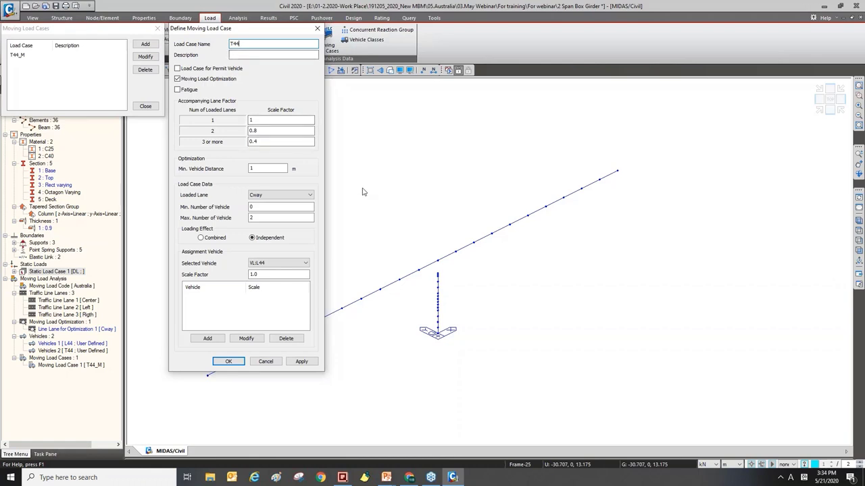
{"action": "left_click", "coordinate": [254, 168]}
{"action": "type", "text": ".2"}
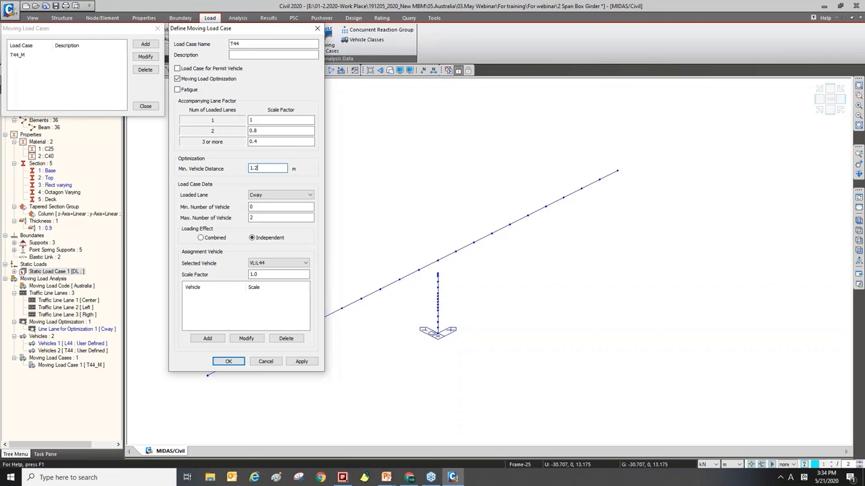
{"action": "left_click_drag", "start_coordinate": [226, 29], "coordinate": [223, 16]}
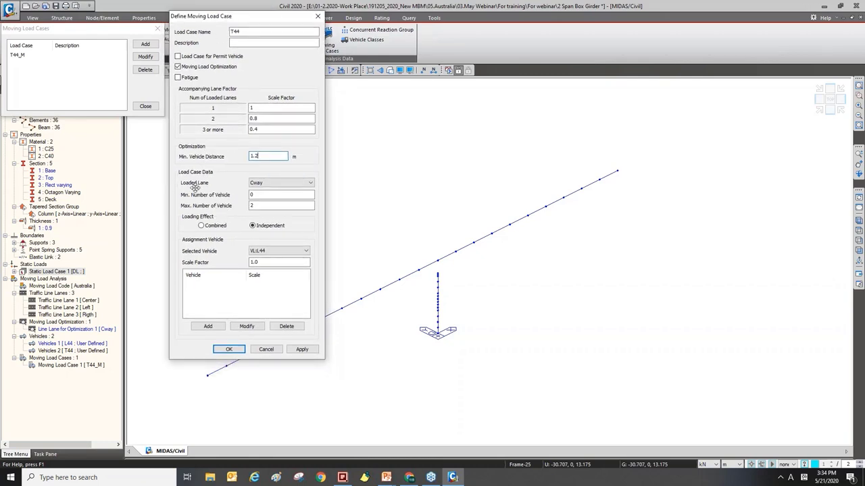
Step: Choose Cway as the loaded lane of load case T44 and set the maximum number of vehicles to 3
{"action": "left_click", "coordinate": [254, 184]}
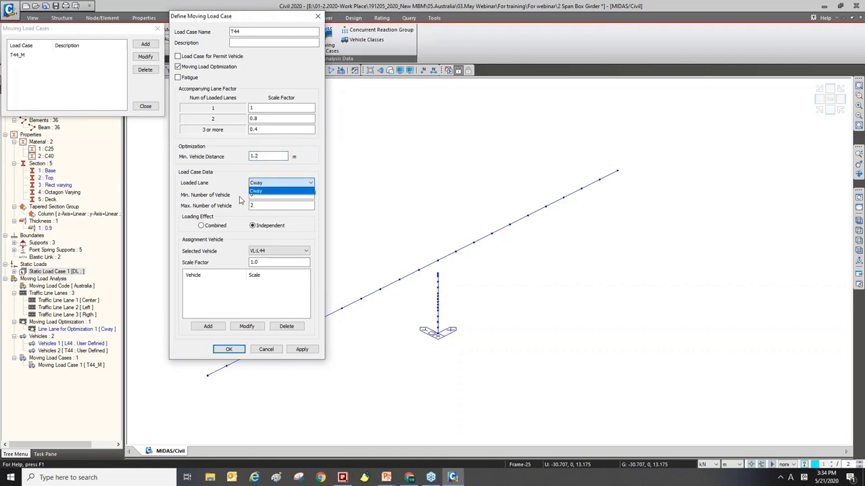
{"action": "left_click", "coordinate": [270, 191]}
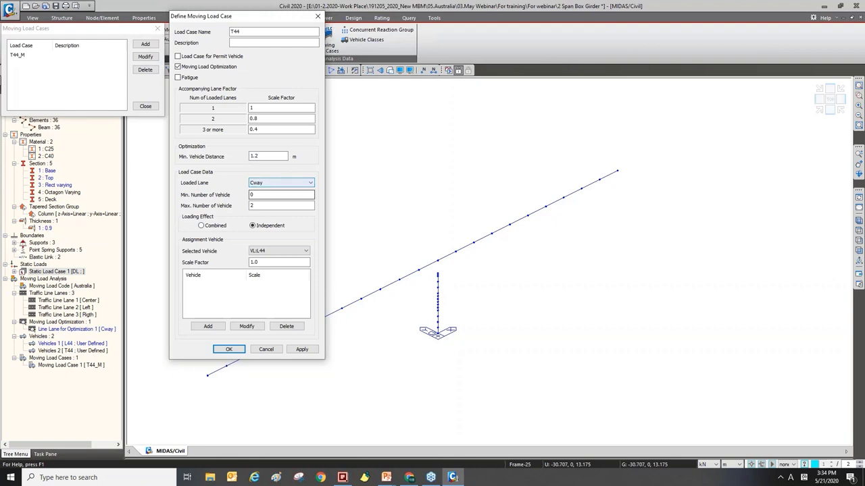
{"action": "left_click", "coordinate": [258, 196]}
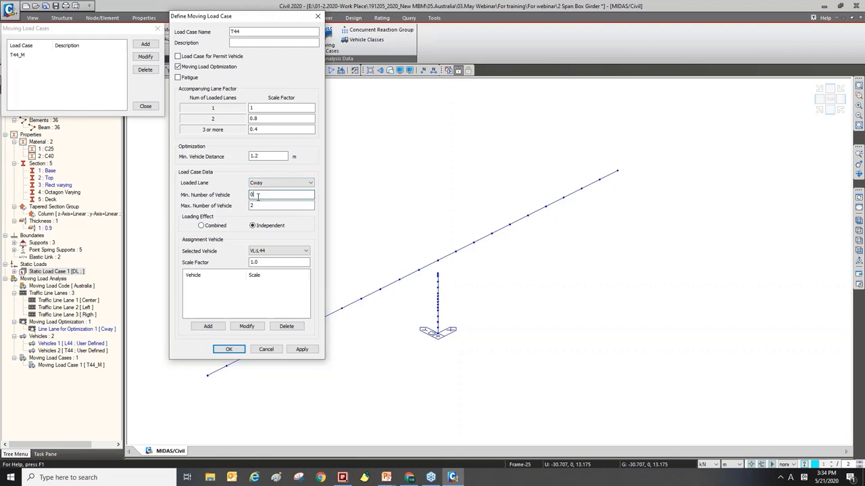
{"action": "left_click", "coordinate": [259, 206]}
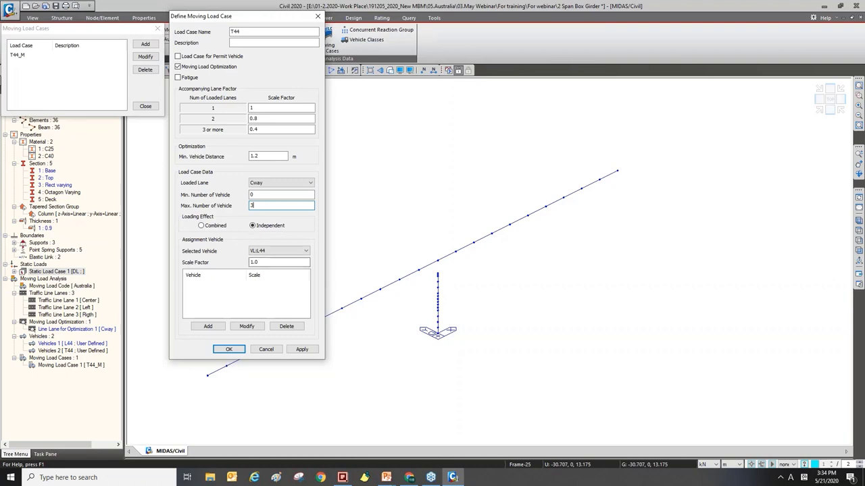
Step: Assign vehicle T44 with a scale factor of 1.0 to load case T44 and apply the load case
{"action": "left_click", "coordinate": [277, 250]}
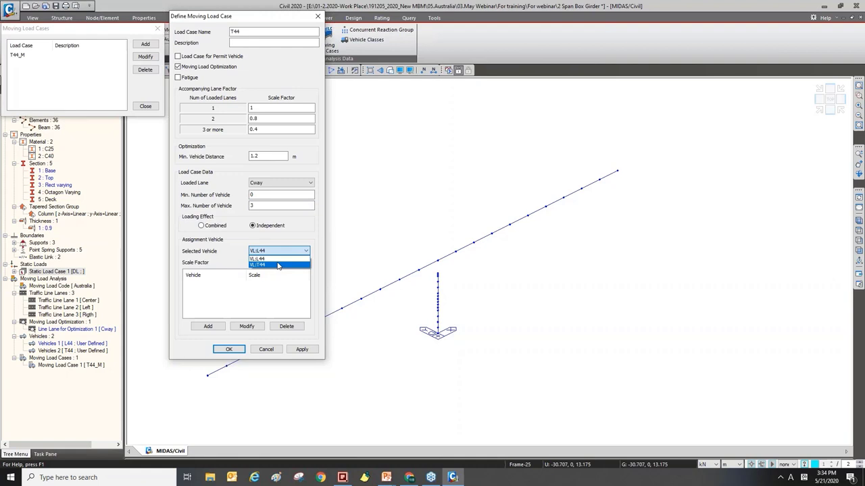
{"action": "left_click", "coordinate": [277, 264]}
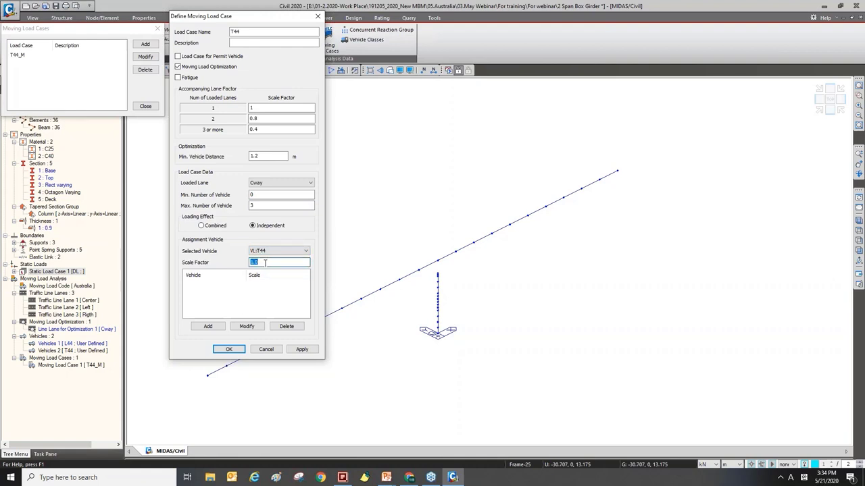
{"action": "left_click", "coordinate": [215, 326]}
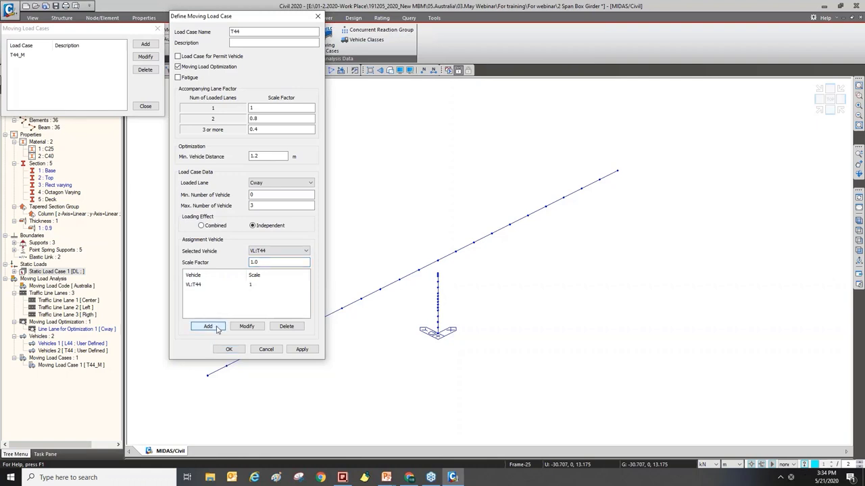
{"action": "left_click", "coordinate": [301, 349]}
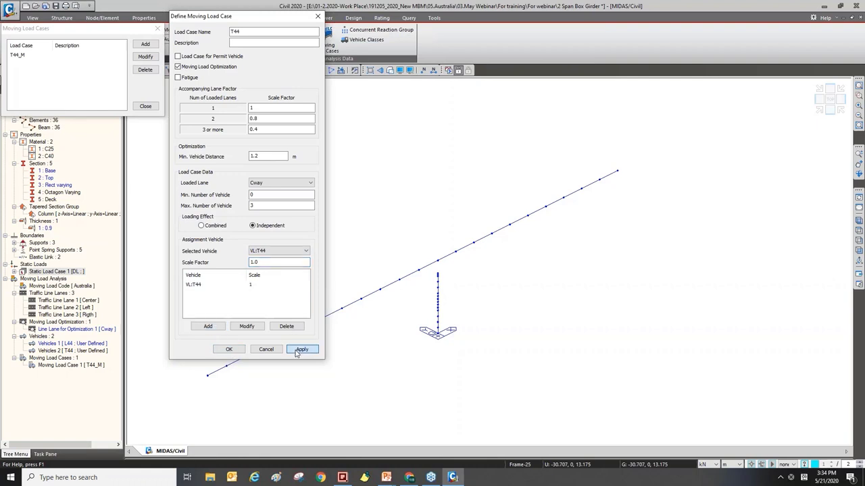
Step: Name the next optimization load case L44 and remove vehicle T44 from its assigned vehicles
{"action": "type", "text": "OL"}
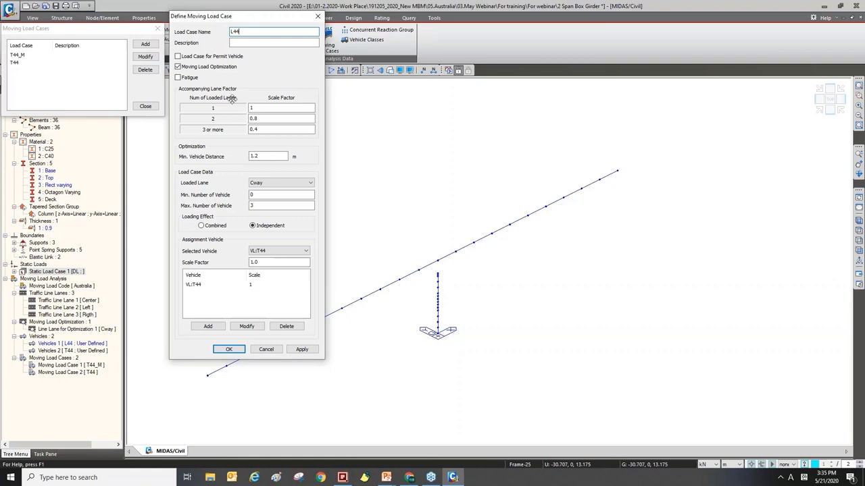
{"action": "left_click", "coordinate": [270, 251]}
{"action": "left_click", "coordinate": [265, 266]}
{"action": "left_click", "coordinate": [203, 285]}
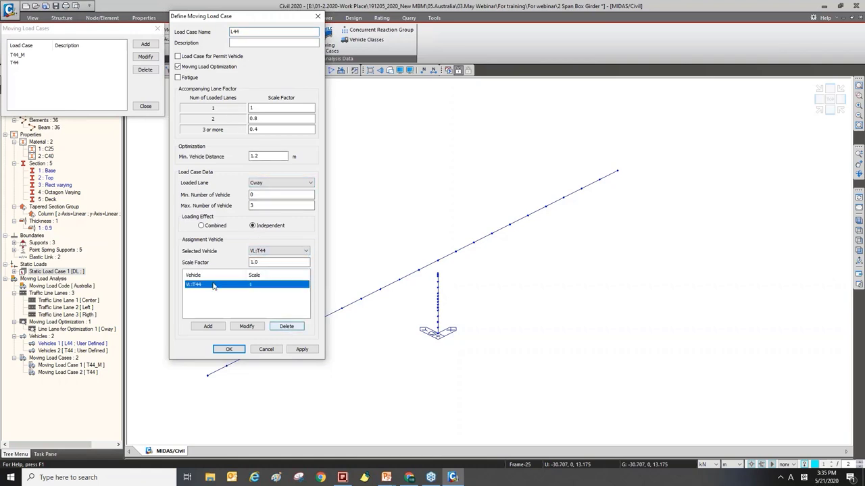
{"action": "left_click", "coordinate": [289, 327]}
Step: Assign vehicle L44 with a scale factor of 1.0 to load case L44, save it and close the load case list
{"action": "left_click", "coordinate": [283, 251]}
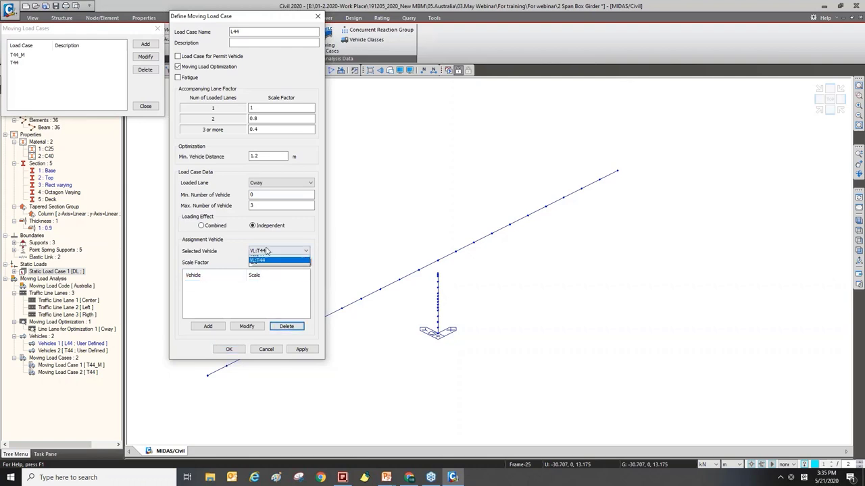
{"action": "left_click", "coordinate": [268, 260]}
{"action": "left_click", "coordinate": [208, 326]}
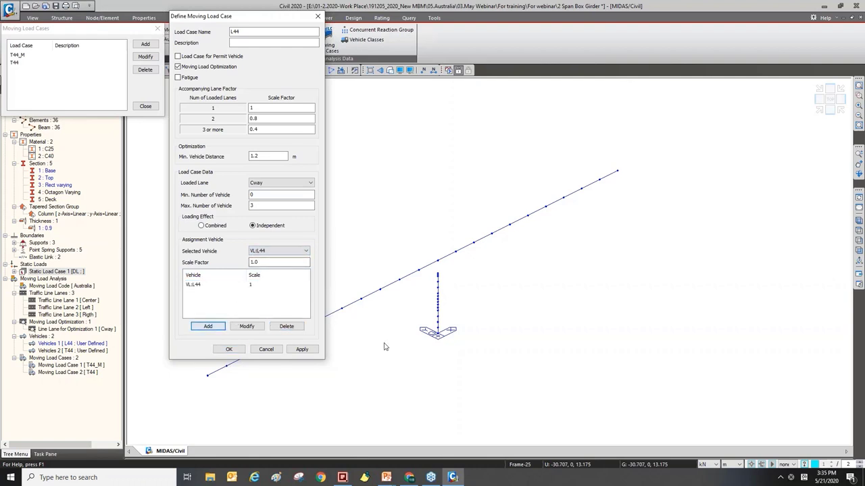
{"action": "left_click", "coordinate": [229, 349]}
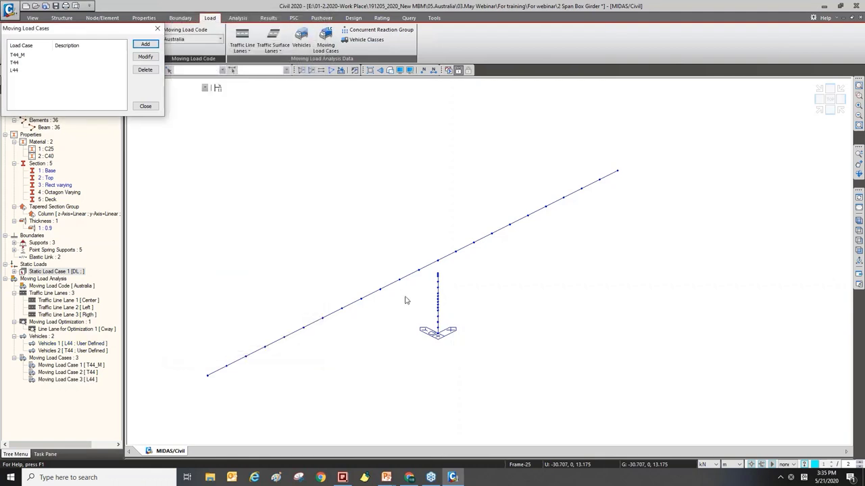
{"action": "left_click", "coordinate": [145, 106]}
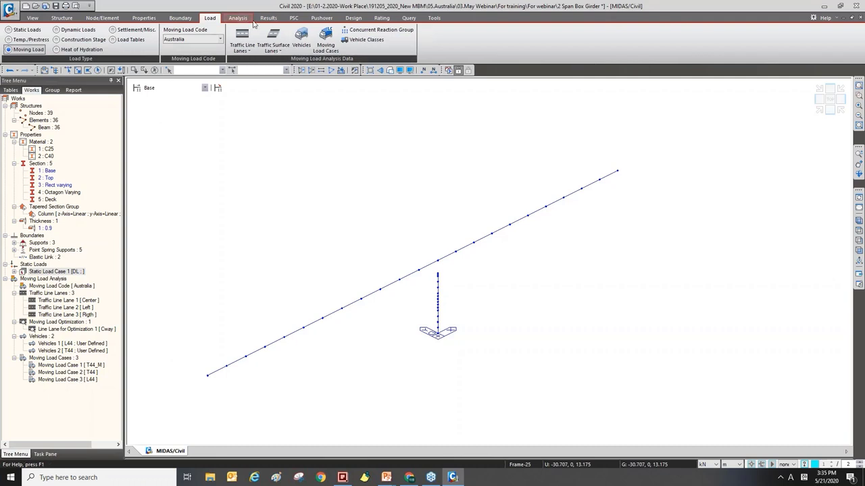
Step: Open the moving load analysis control data and set the frame results to Normal + Concurrent Force/Stress
{"action": "left_click", "coordinate": [238, 18]}
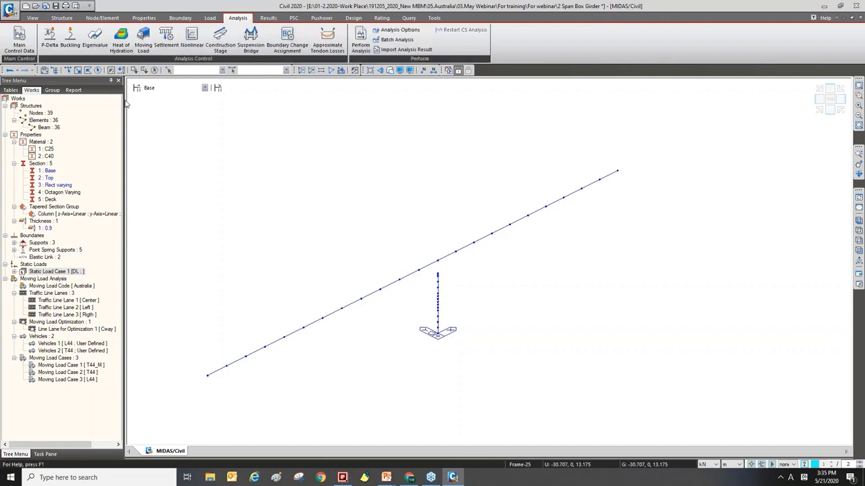
{"action": "left_click", "coordinate": [143, 45]}
{"action": "left_click_drag", "start_coordinate": [101, 59], "coordinate": [241, 82]}
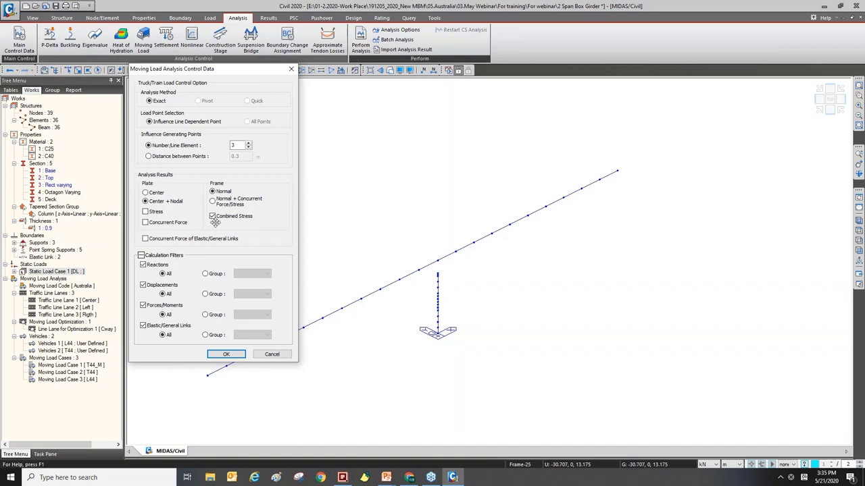
{"action": "left_click_drag", "start_coordinate": [202, 70], "coordinate": [170, 33]}
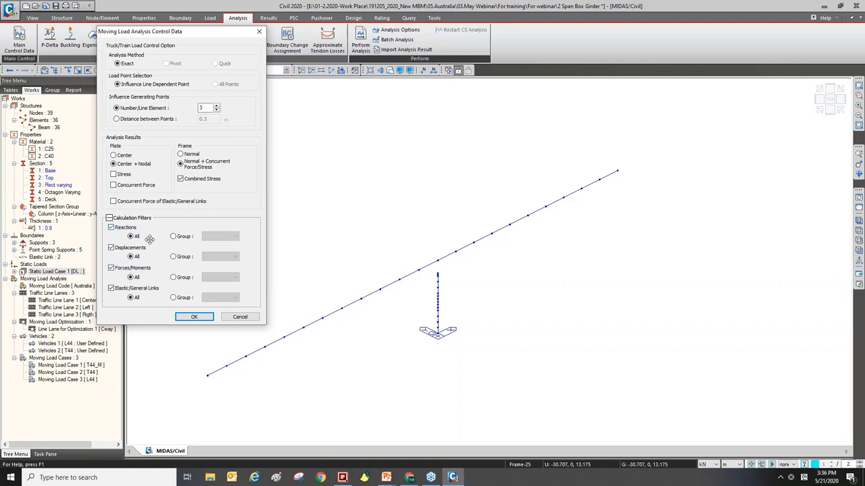
Step: Exclude reactions, displacements and elastic/general links from the moving load calculation filters, save the control data and run the analysis
{"action": "left_click", "coordinate": [111, 227]}
{"action": "left_click", "coordinate": [112, 249]}
{"action": "left_click", "coordinate": [110, 289]}
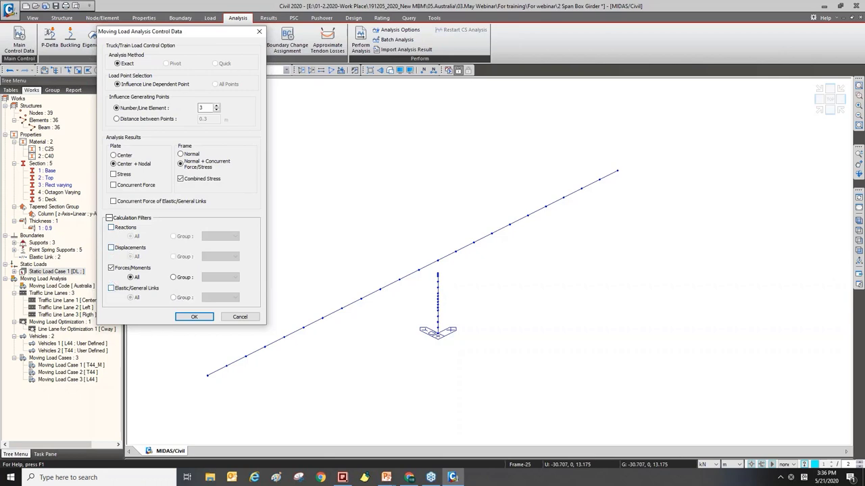
{"action": "left_click", "coordinate": [194, 318]}
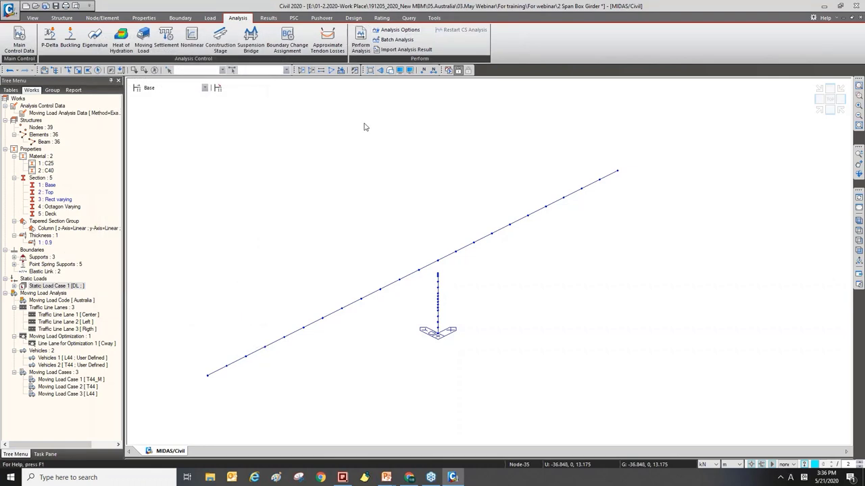
{"action": "left_click", "coordinate": [360, 49]}
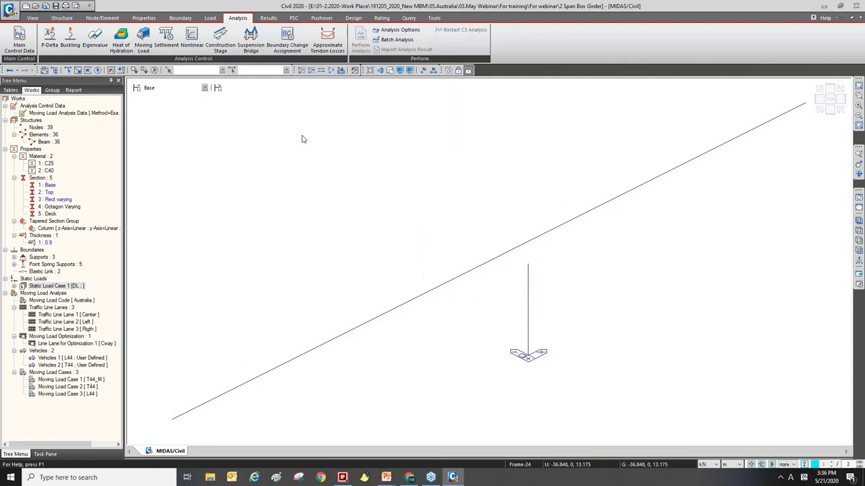
Step: Display the DXYZ deformed shape for load case ST: DL with values and legend
{"action": "left_click", "coordinate": [268, 19]}
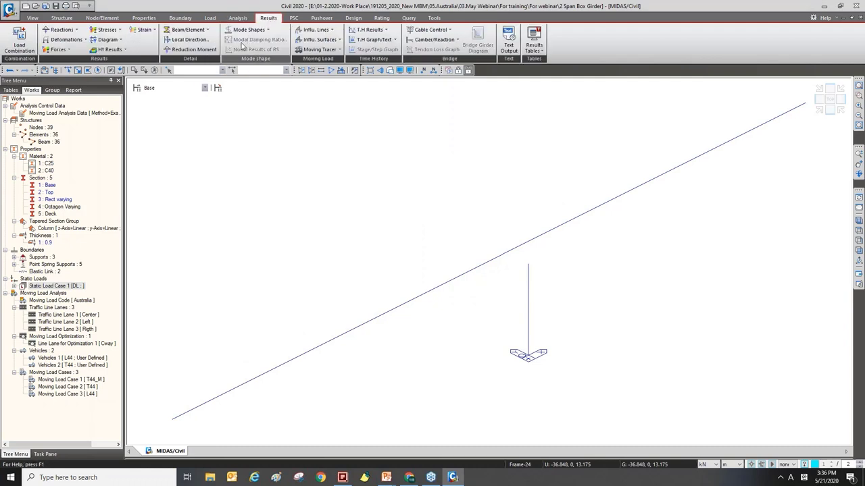
{"action": "left_click", "coordinate": [75, 41]}
{"action": "left_click", "coordinate": [81, 127]}
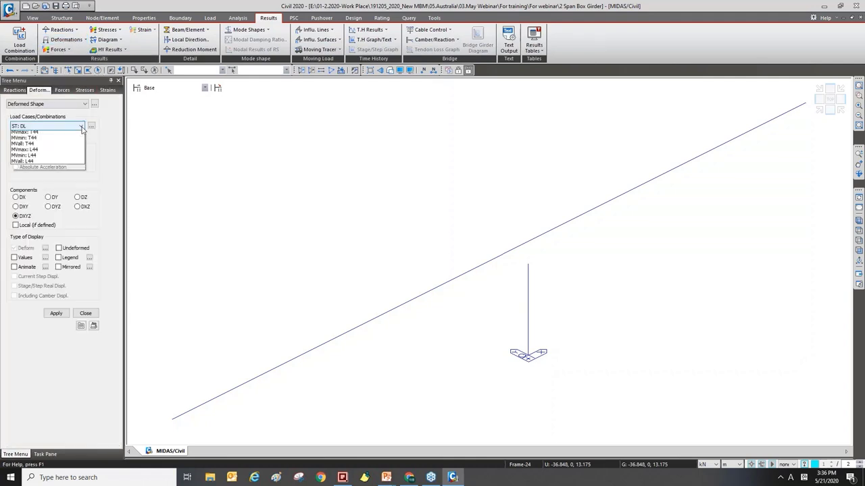
{"action": "left_click", "coordinate": [35, 129]}
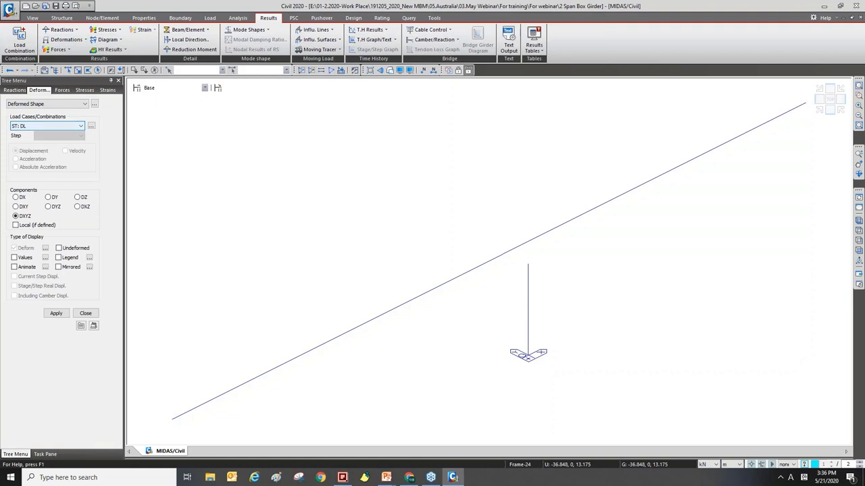
{"action": "left_click", "coordinate": [59, 258]}
{"action": "left_click", "coordinate": [27, 259]}
{"action": "left_click", "coordinate": [54, 313]}
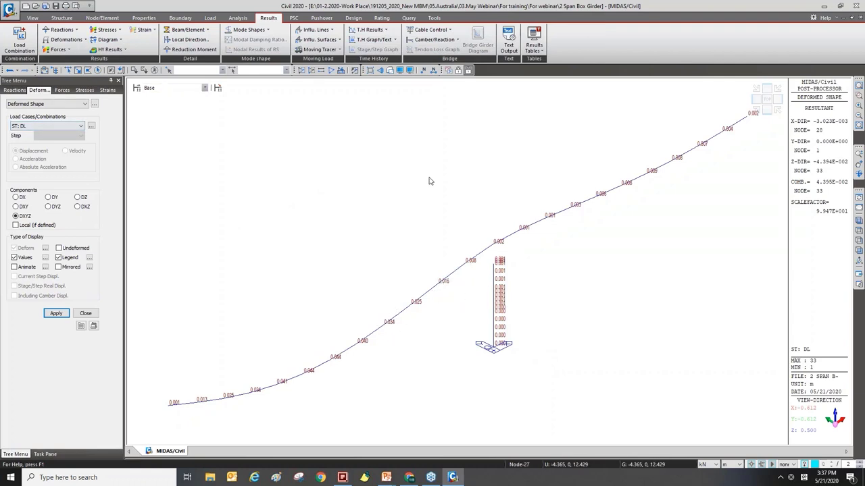
Step: Display the deformed shape for load case MVmax: T44_M
{"action": "left_click", "coordinate": [42, 127]}
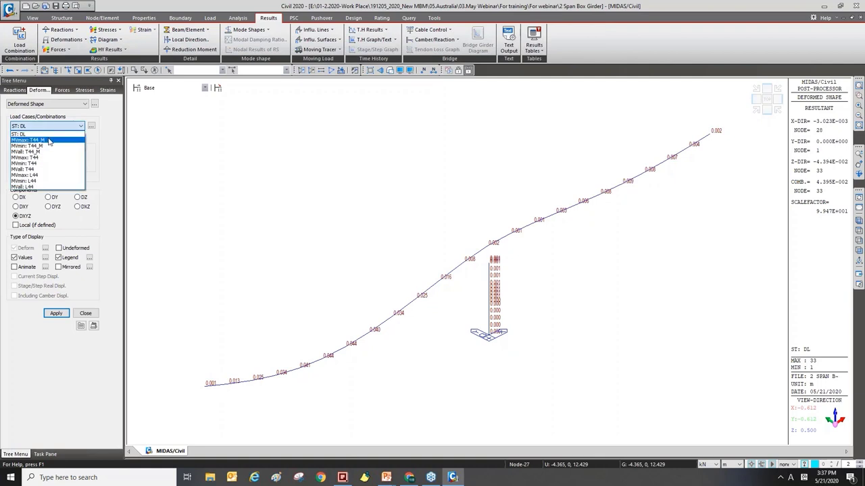
{"action": "left_click", "coordinate": [49, 141]}
{"action": "left_click", "coordinate": [17, 128]}
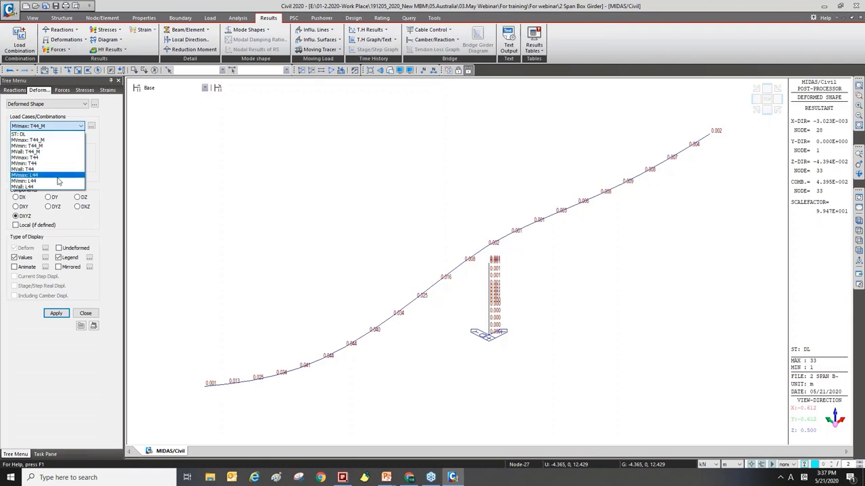
{"action": "left_click", "coordinate": [60, 141]}
{"action": "left_click", "coordinate": [48, 314]}
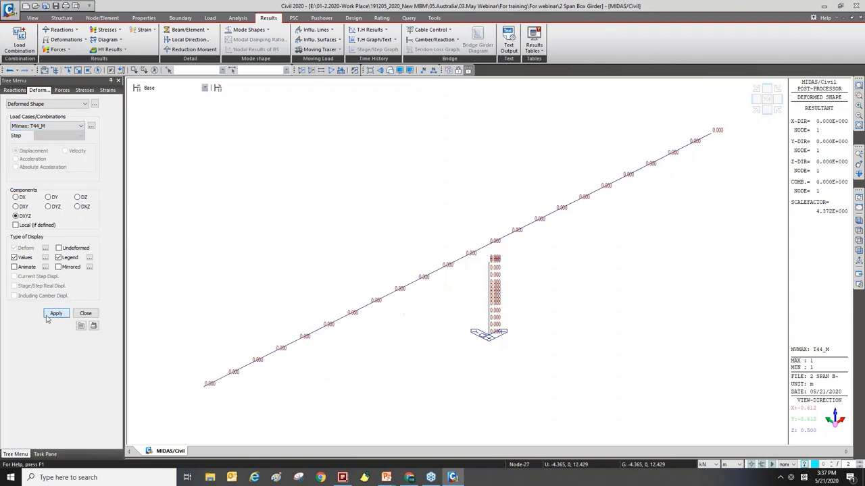
Step: Review the calculation filters in the moving load analysis control data without changing them, and close the deformed shape results
{"action": "left_click", "coordinate": [72, 127]}
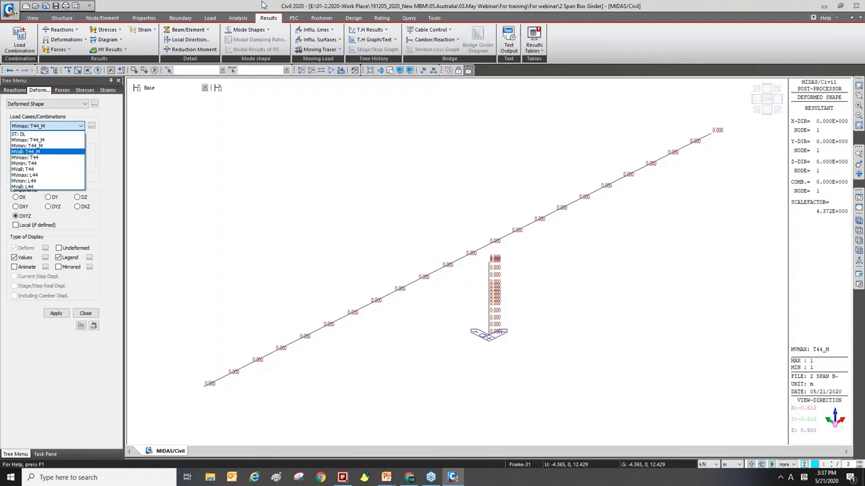
{"action": "left_click", "coordinate": [243, 19]}
{"action": "left_click", "coordinate": [240, 18]}
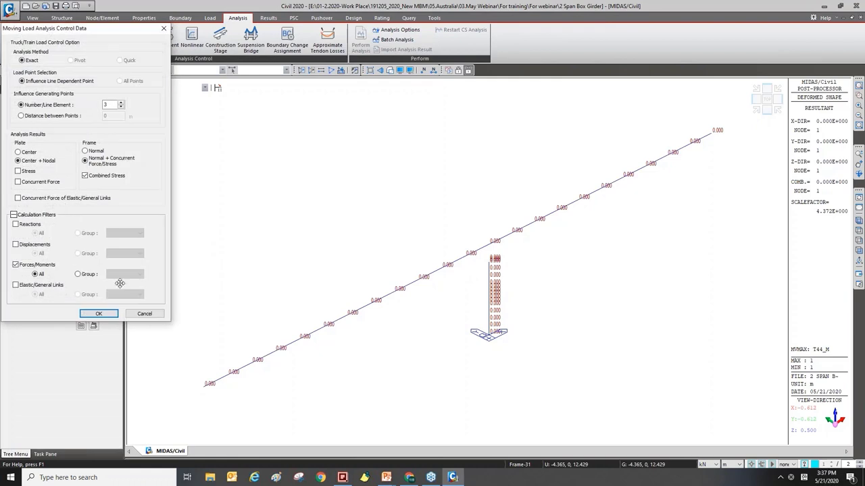
{"action": "left_click", "coordinate": [144, 313]}
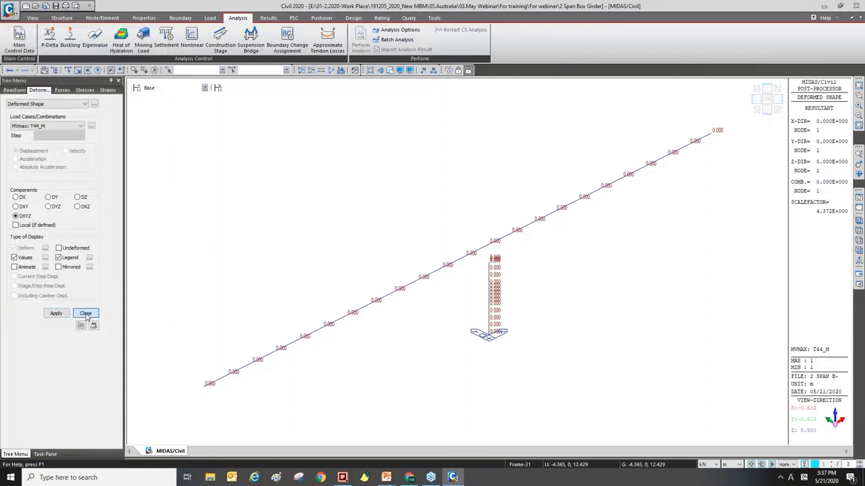
{"action": "left_click", "coordinate": [86, 314]}
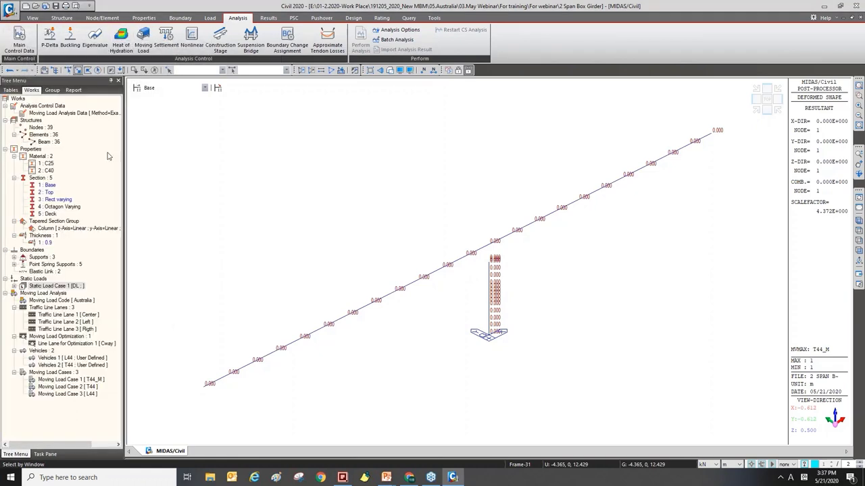
Step: Display the beam diagram of moment My for load case MVmax: T44_M
{"action": "left_click", "coordinate": [269, 18]}
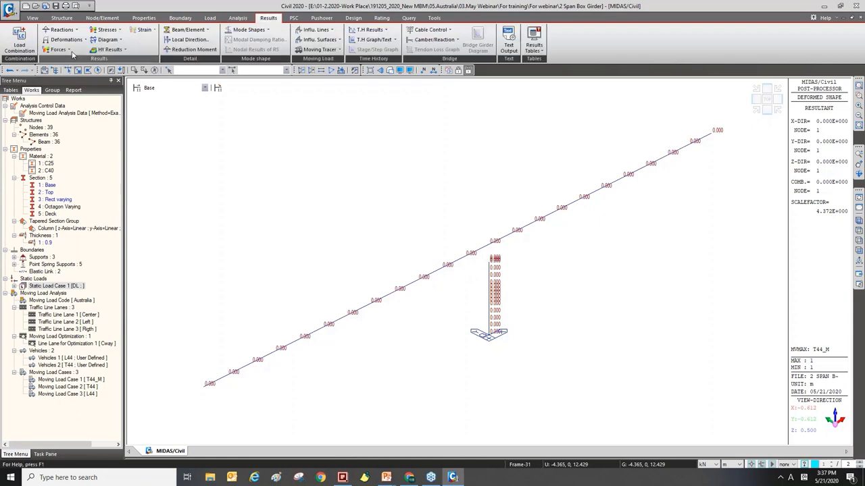
{"action": "left_click", "coordinate": [72, 54]}
{"action": "left_click", "coordinate": [59, 126]}
{"action": "left_click", "coordinate": [55, 143]}
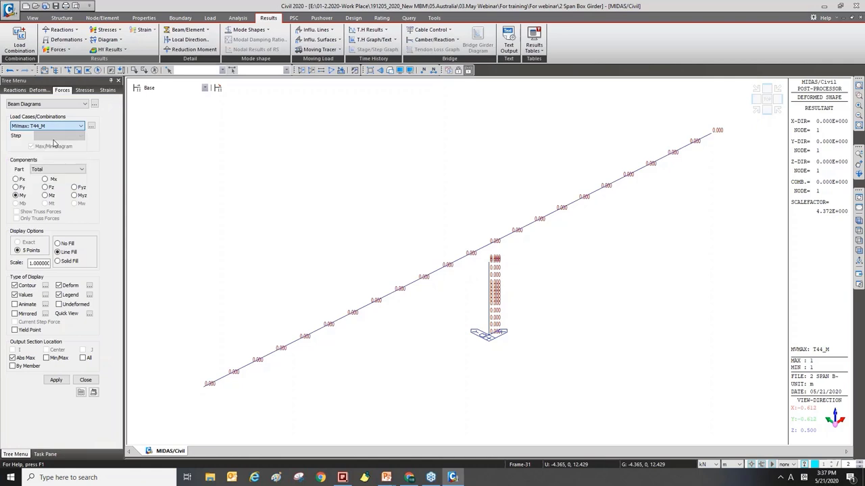
{"action": "left_click", "coordinate": [56, 379]}
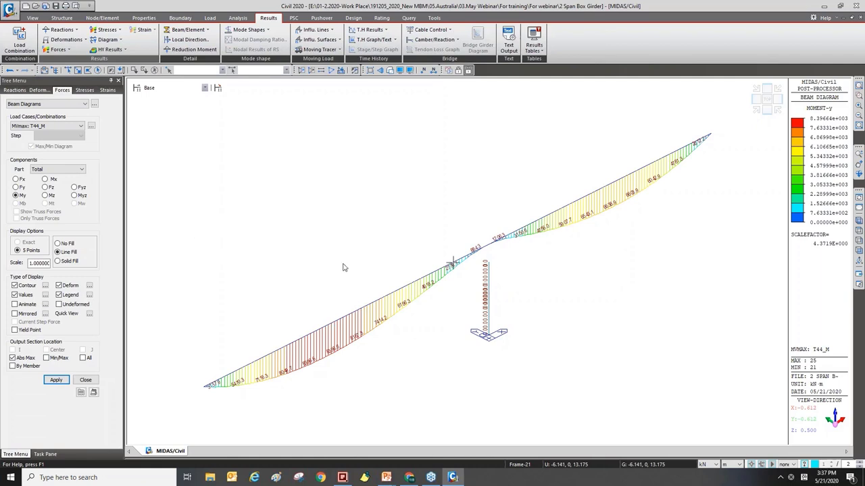
Step: Display the My beam diagram for load case MVmin: T44_M and inspect it in front and isometric views
{"action": "left_click", "coordinate": [49, 128]}
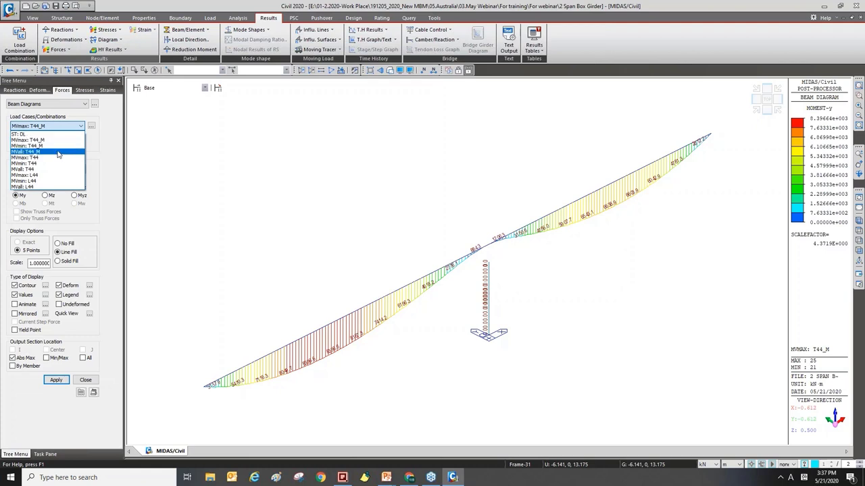
{"action": "left_click", "coordinate": [27, 140]}
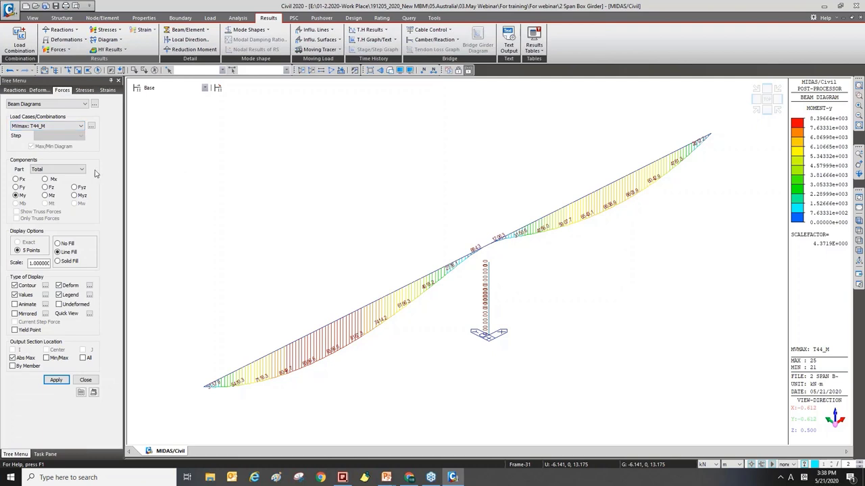
{"action": "left_click", "coordinate": [54, 126]}
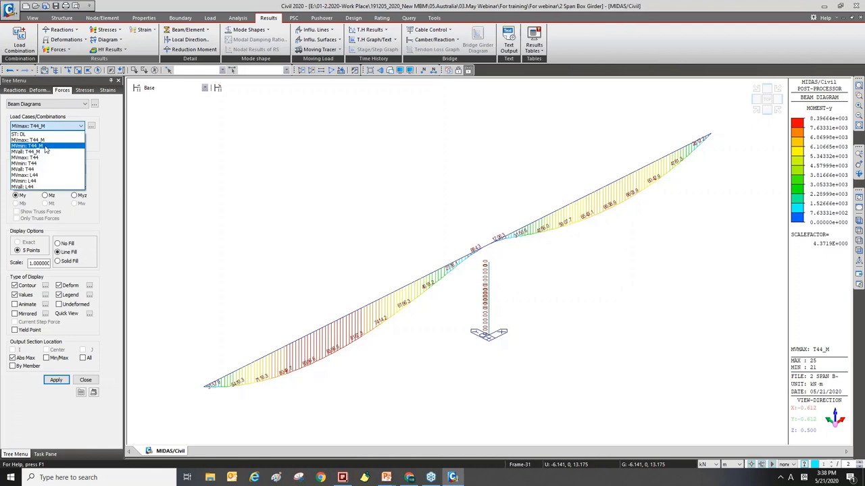
{"action": "left_click", "coordinate": [44, 148]}
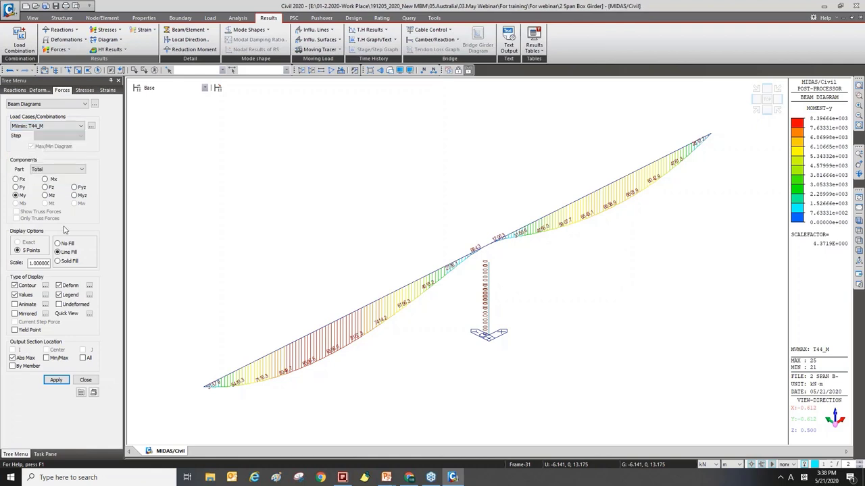
{"action": "left_click", "coordinate": [56, 380]}
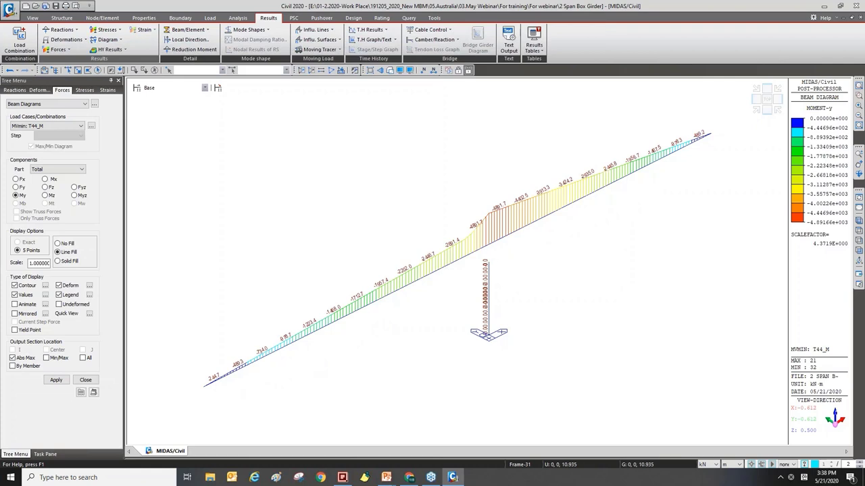
{"action": "left_click", "coordinate": [766, 110]}
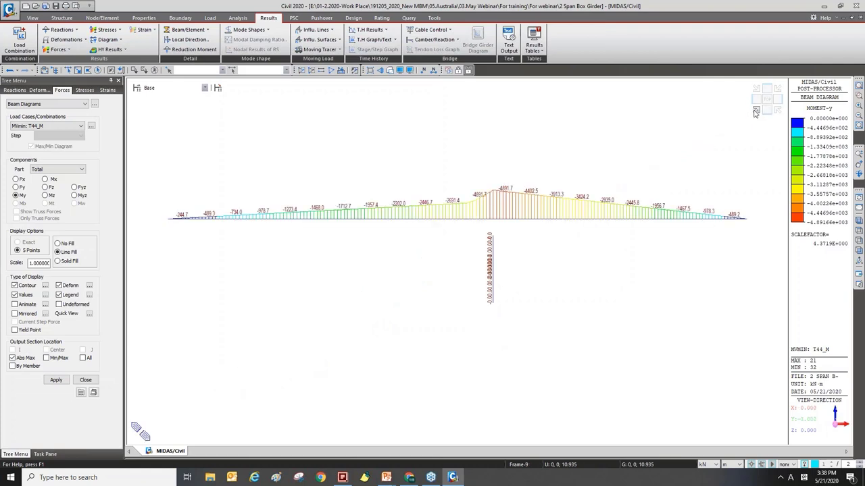
{"action": "left_click", "coordinate": [756, 112]}
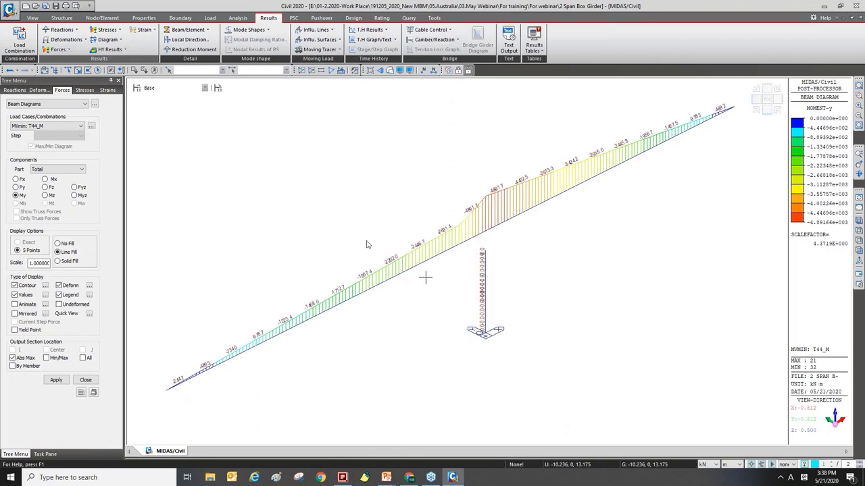
Step: Display the My envelope for MVall: T44_M with the Max/Min Diagram option and inspect it in front and isometric views
{"action": "left_click", "coordinate": [42, 127]}
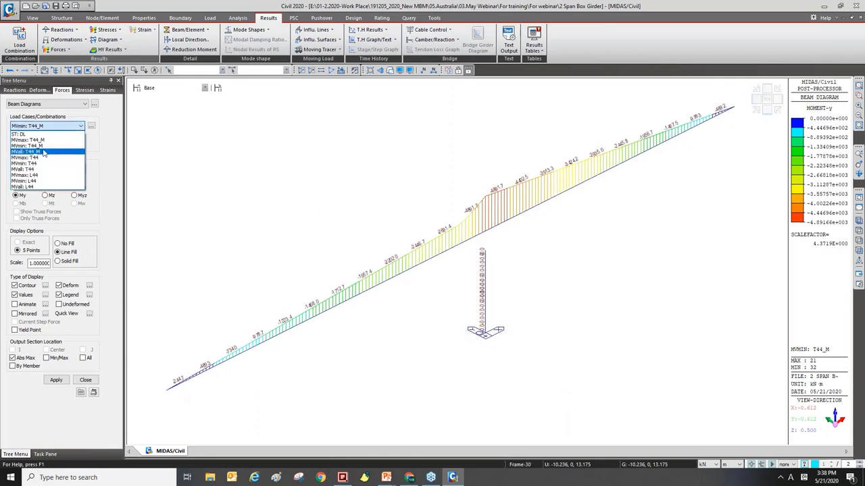
{"action": "left_click", "coordinate": [46, 153]}
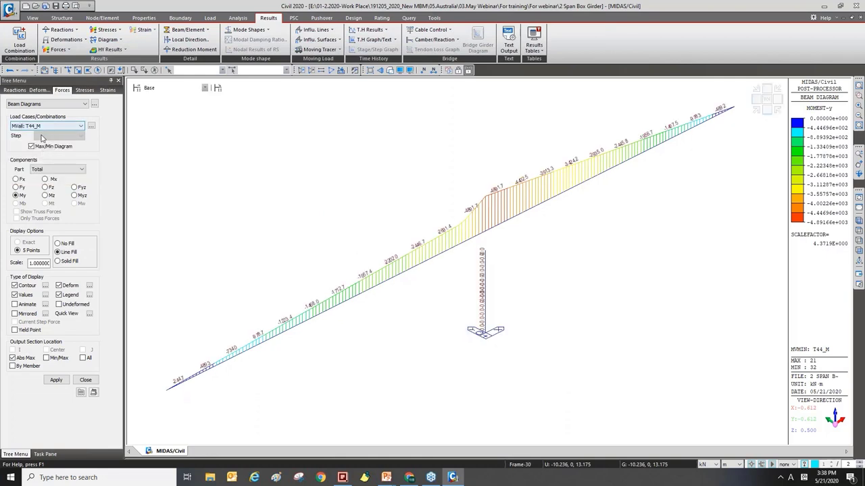
{"action": "left_click", "coordinate": [56, 380]}
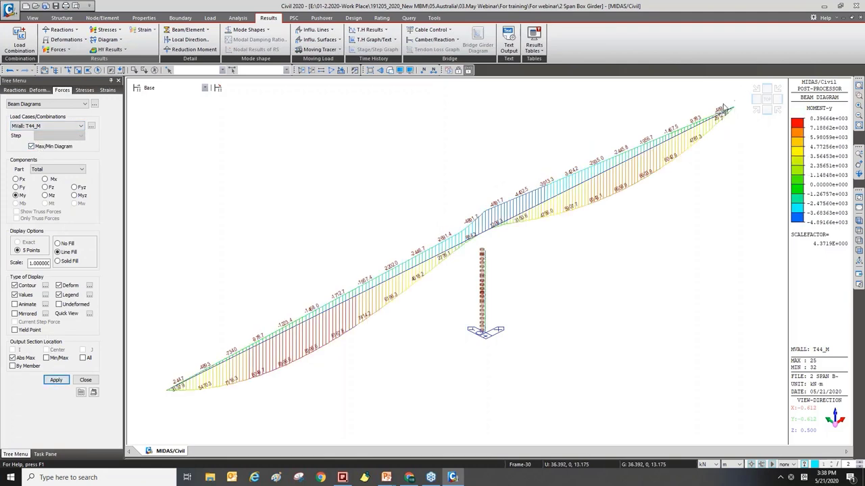
{"action": "left_click", "coordinate": [759, 113]}
{"action": "left_click", "coordinate": [764, 113]}
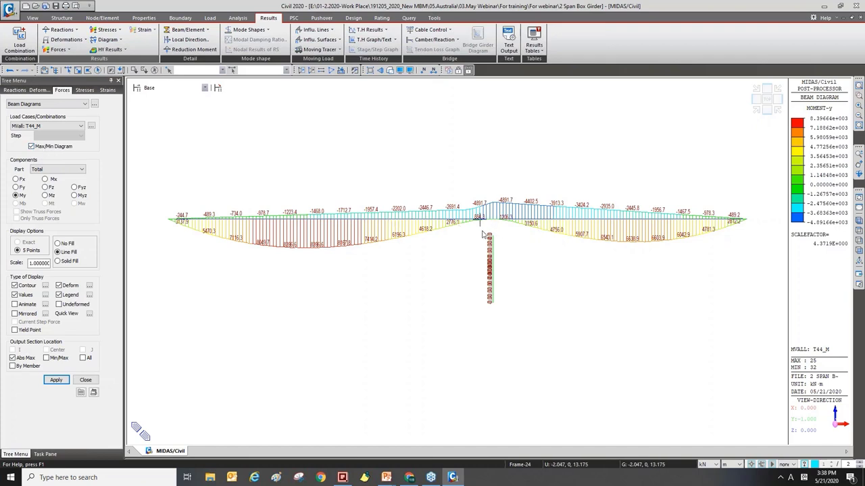
{"action": "left_click", "coordinate": [754, 112]}
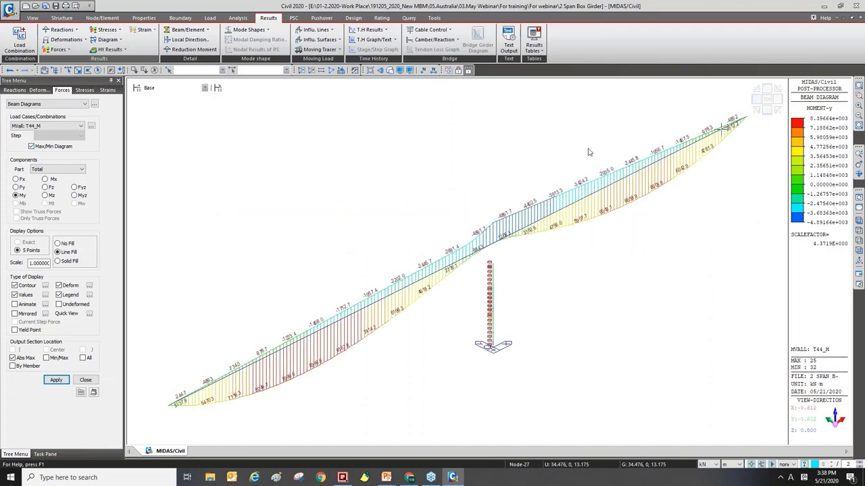
Step: Redisplay the MVall: T44_M moment diagram without the Max/Min Diagram option and close the beam diagram results
{"action": "left_click", "coordinate": [32, 147]}
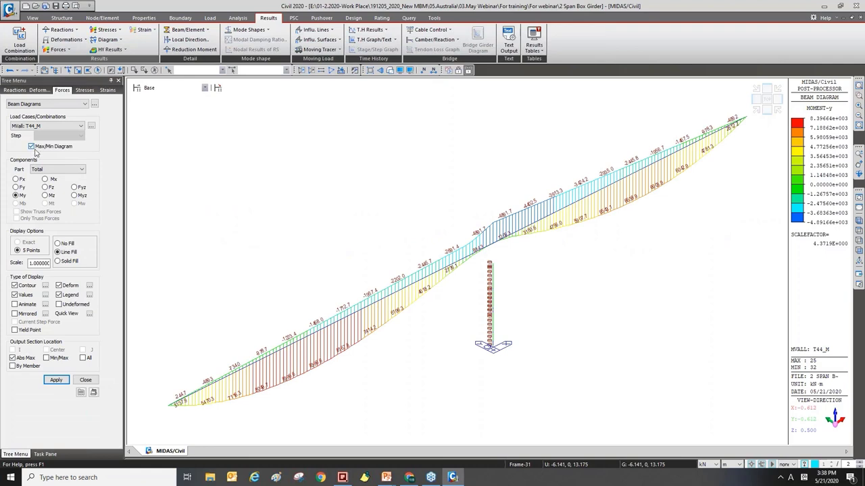
{"action": "left_click", "coordinate": [56, 380]}
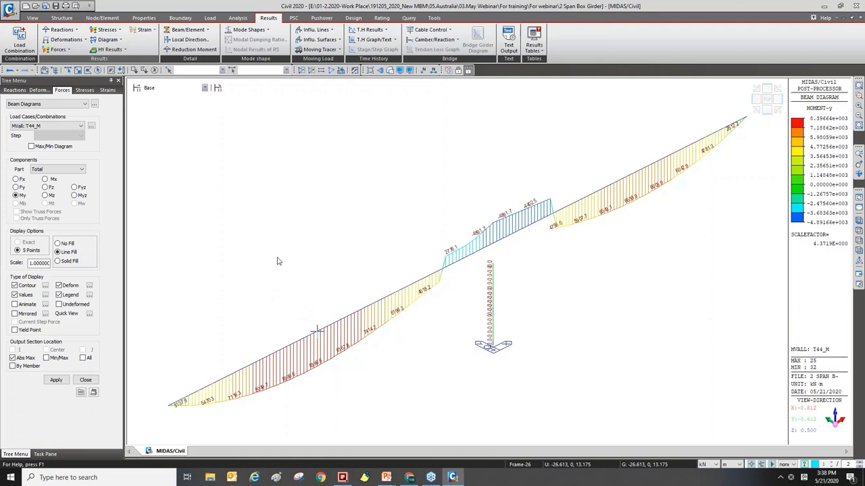
{"action": "left_click", "coordinate": [68, 127]}
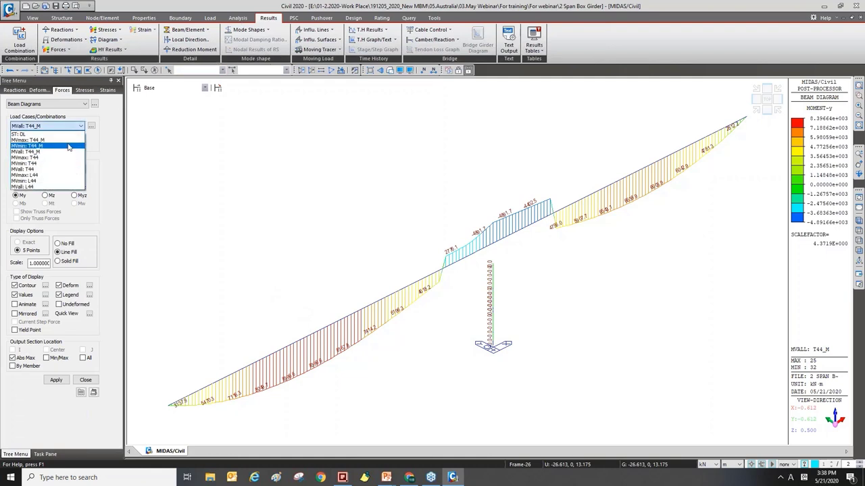
{"action": "left_click", "coordinate": [95, 418]}
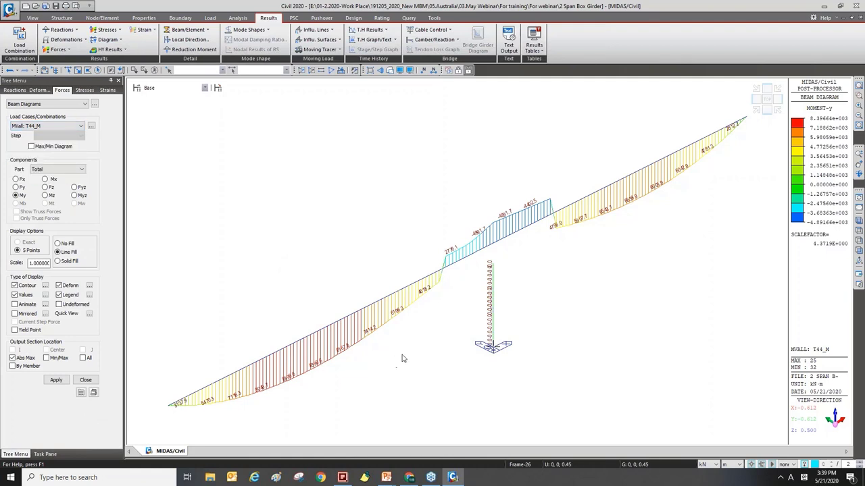
{"action": "left_click", "coordinate": [95, 380]}
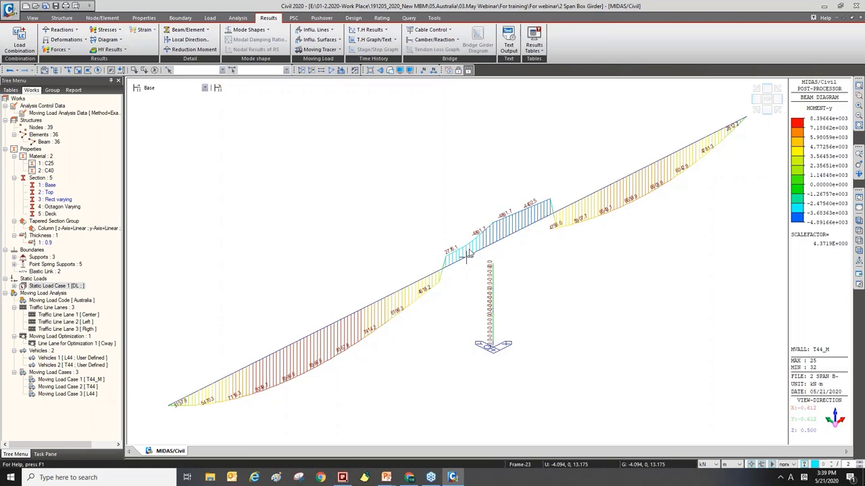
{"action": "key", "text": "alt+Tab"}
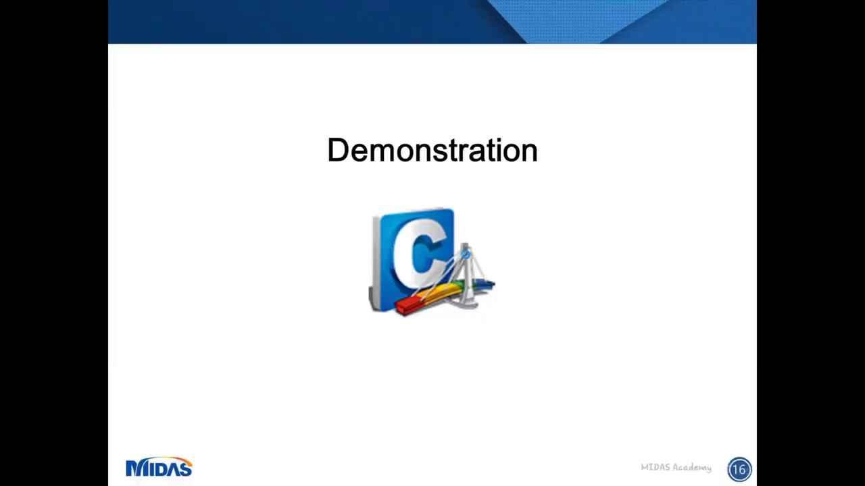
{"action": "key", "text": "Right"}
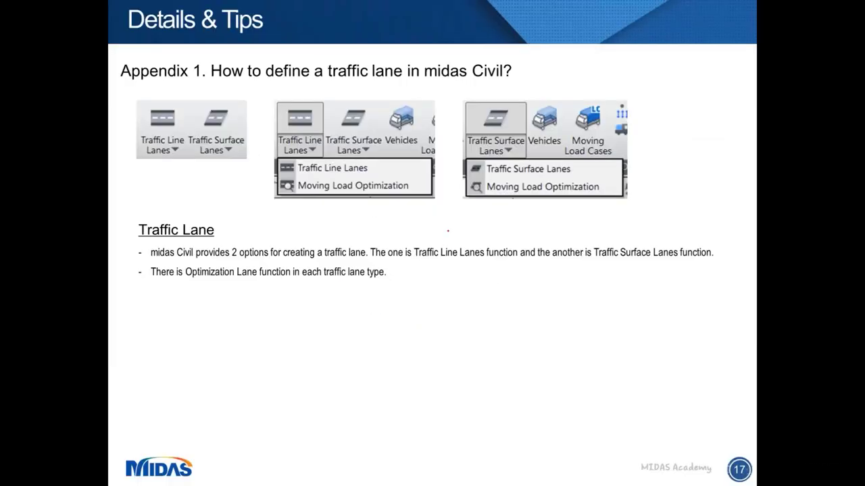